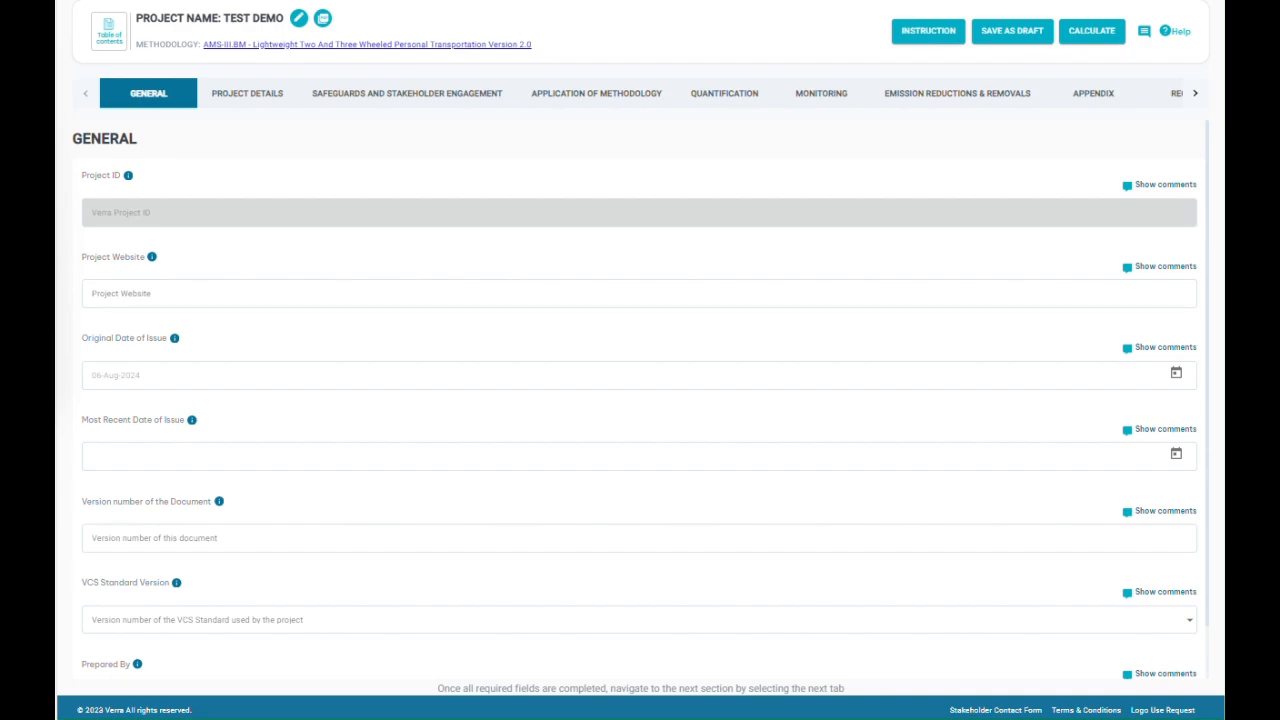
Read the instructions for completing the project description from the Project Details section, and save the project as a draft
click(268, 99)
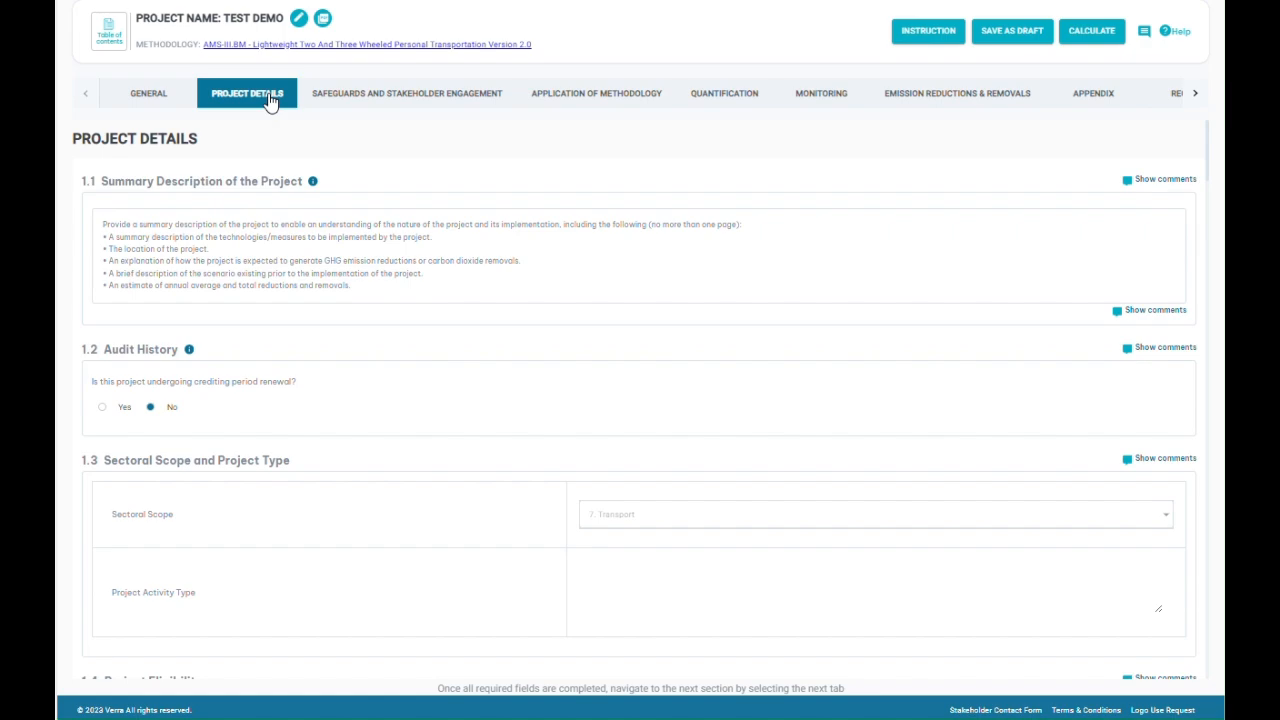
click(922, 36)
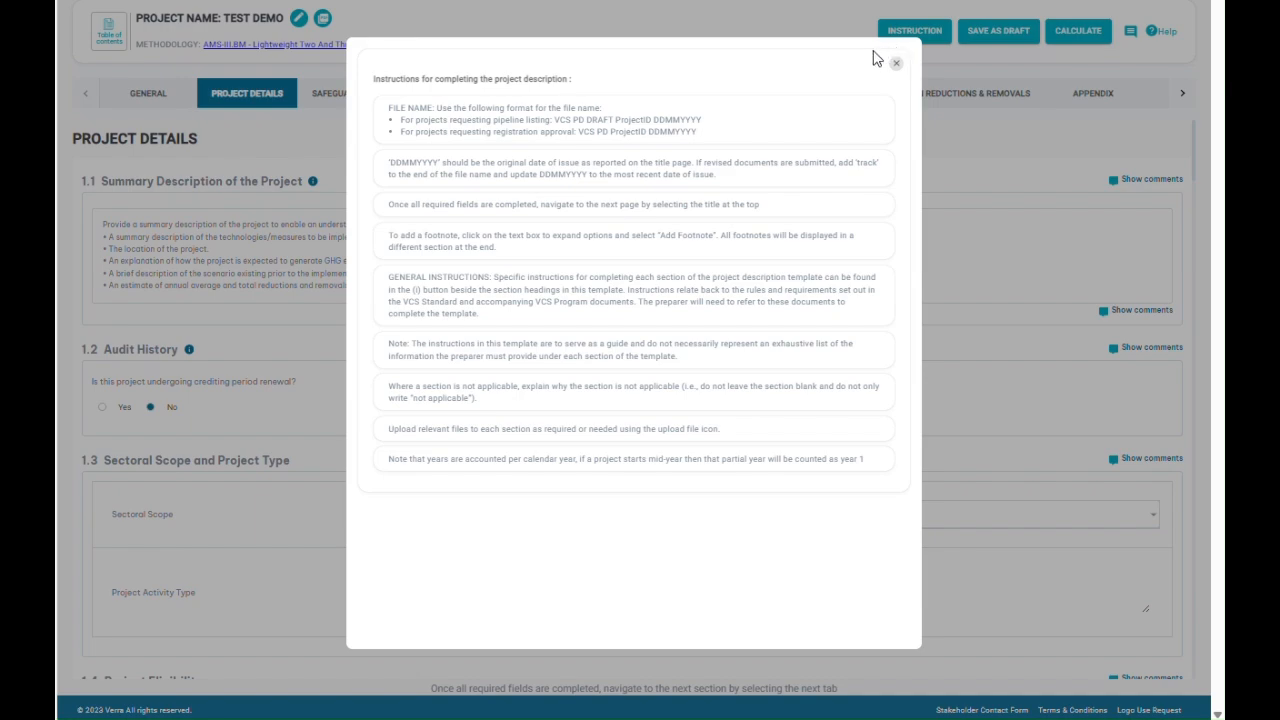
click(897, 64)
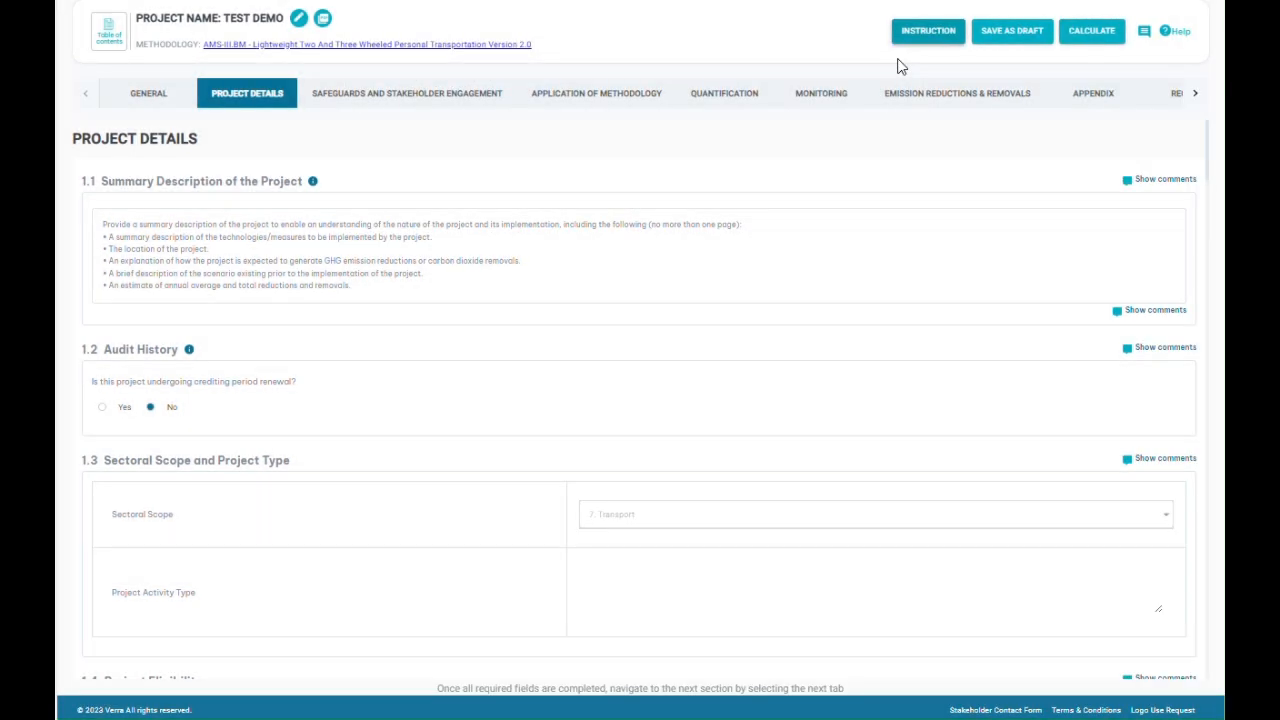
click(1010, 38)
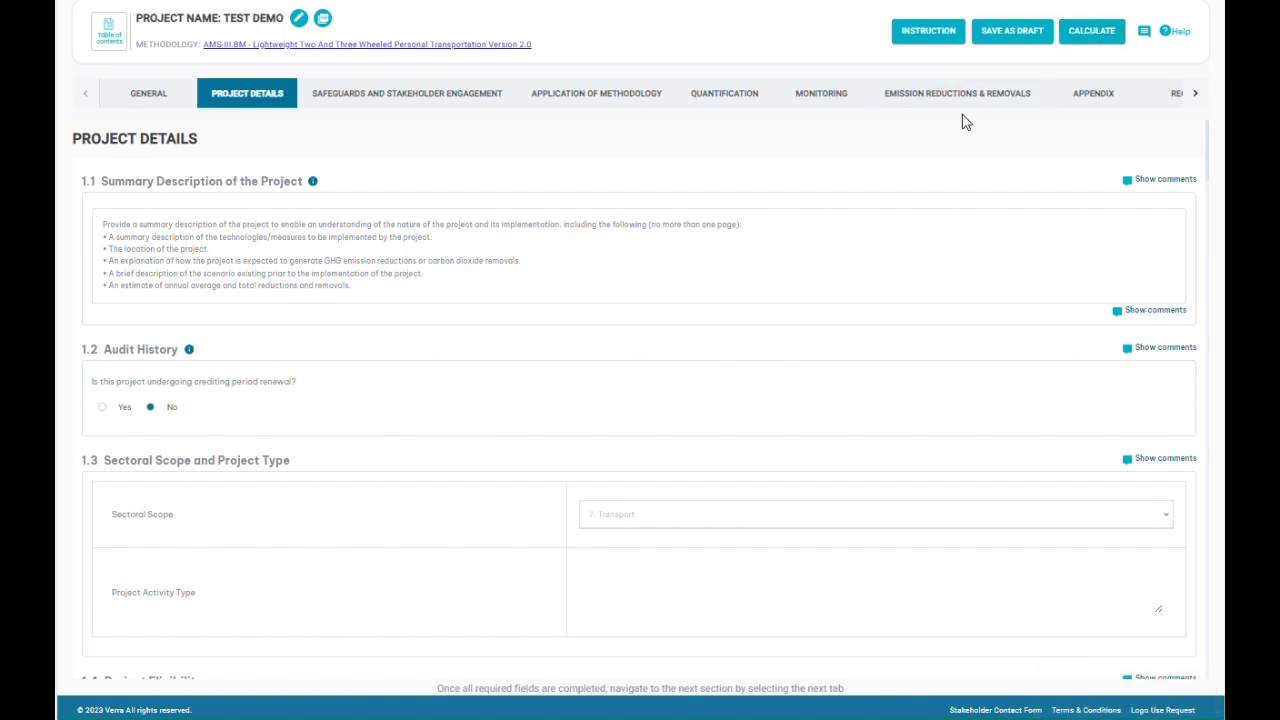
Check the main comment thread and the help options, closing each one
click(1143, 36)
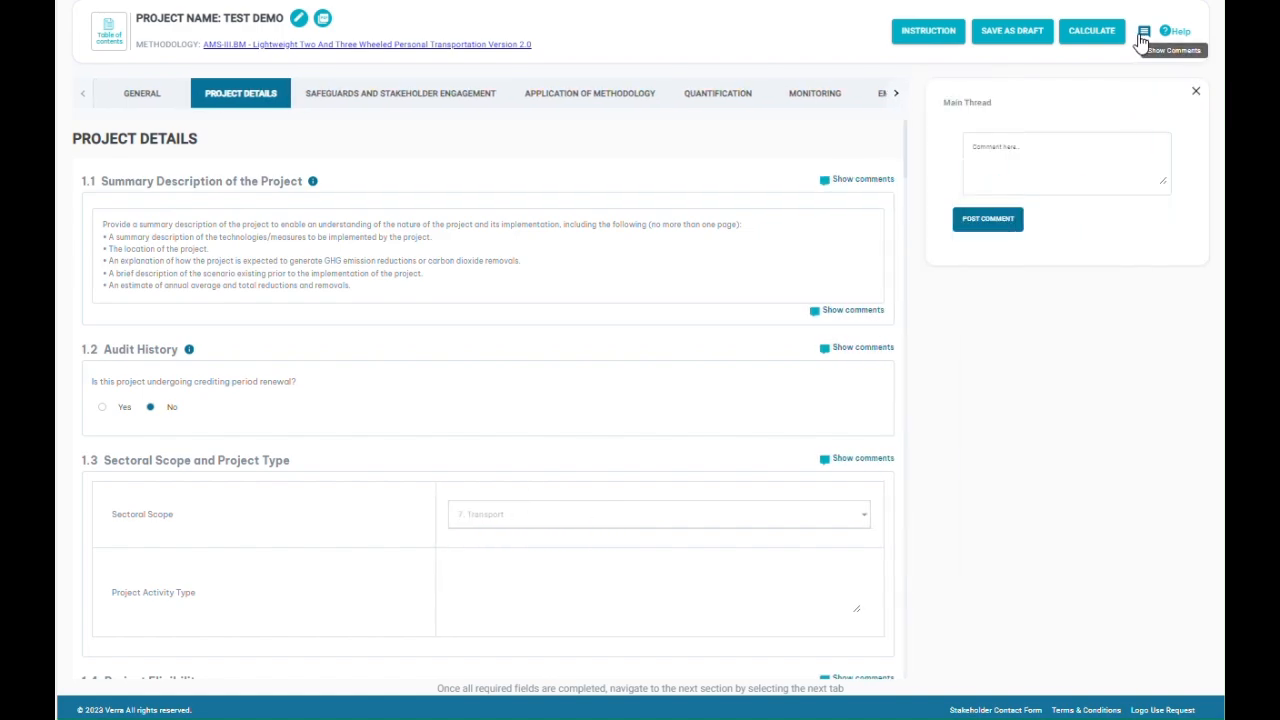
click(1195, 92)
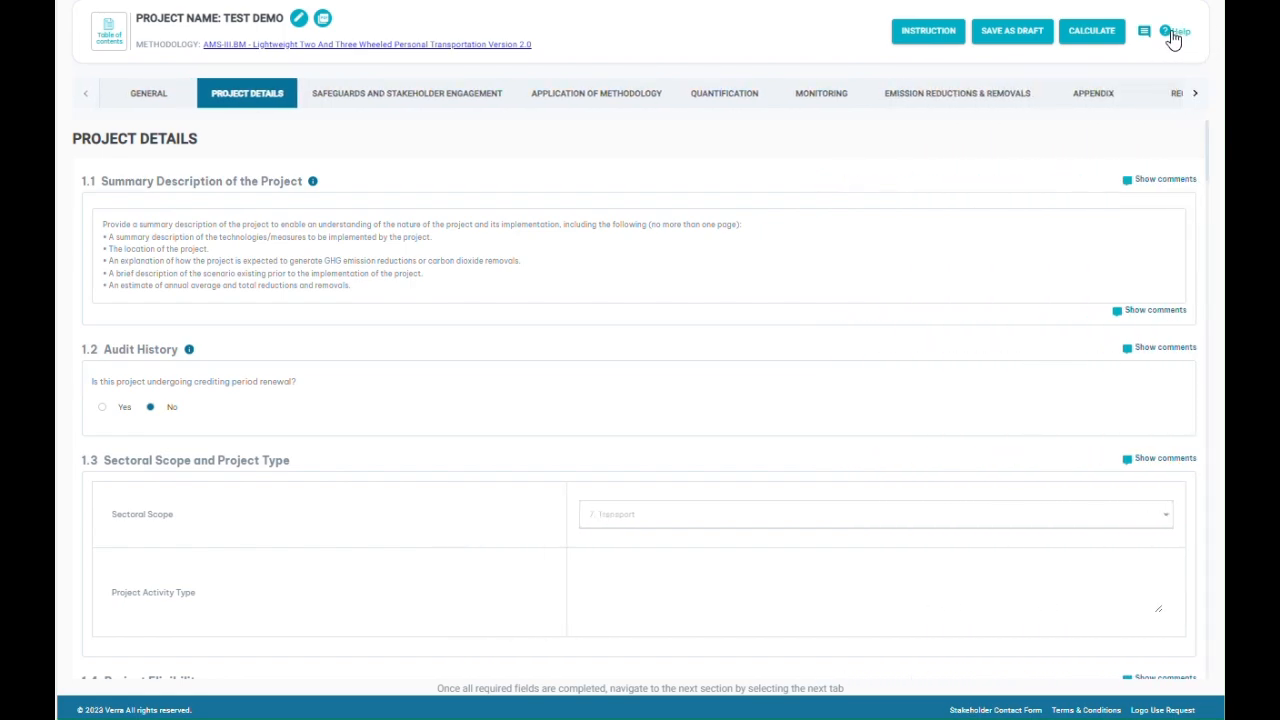
click(1172, 32)
click(901, 304)
Go to the General section through the table of contents, and close the contents list
click(108, 50)
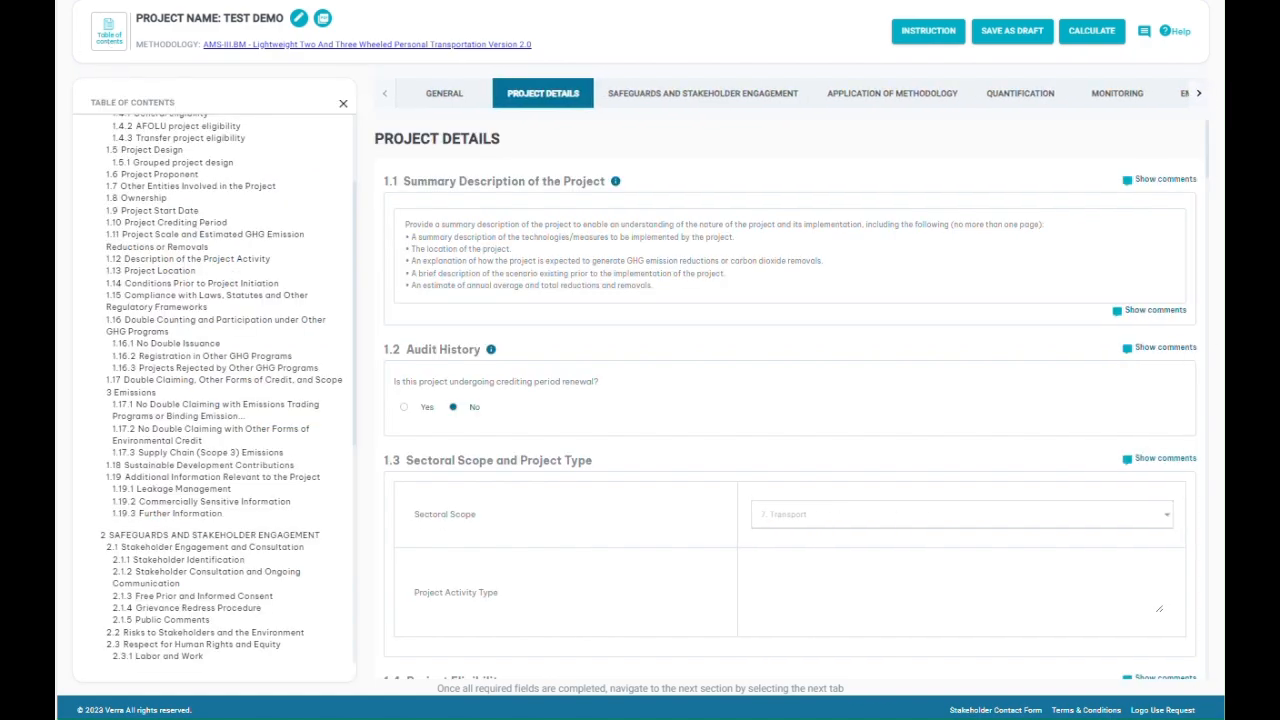
scroll(180, 175, up, 4)
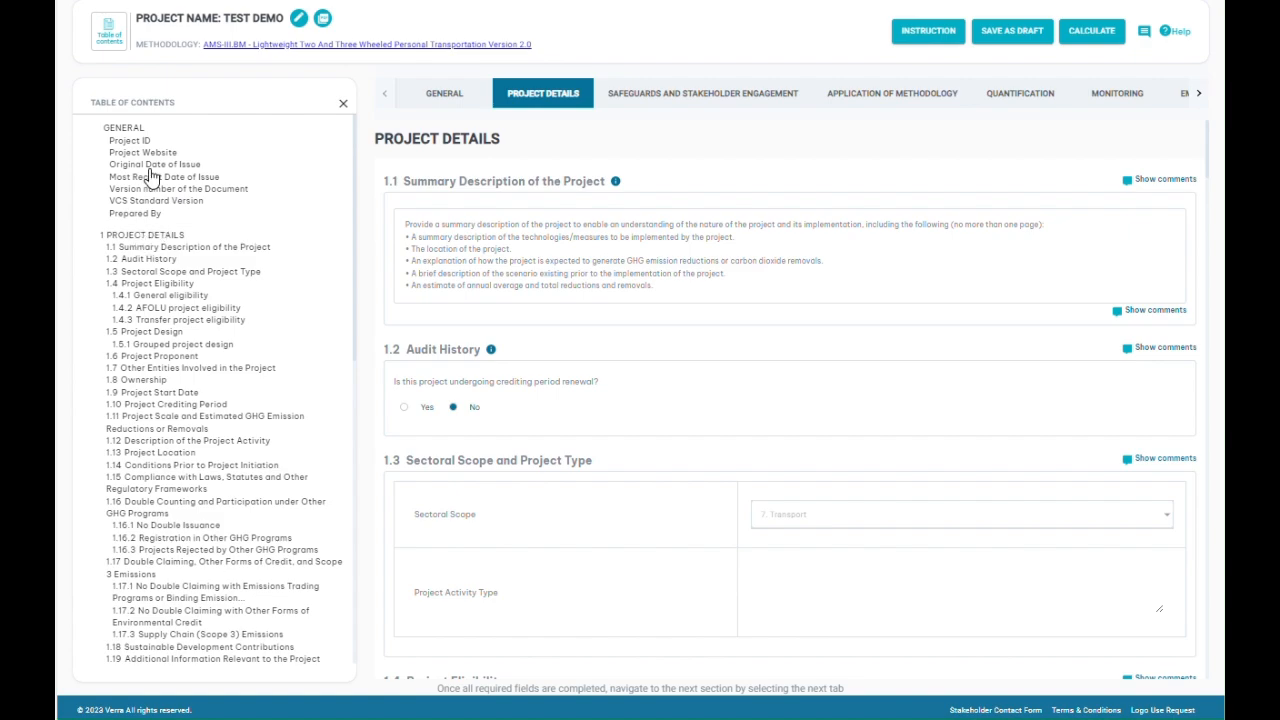
click(138, 131)
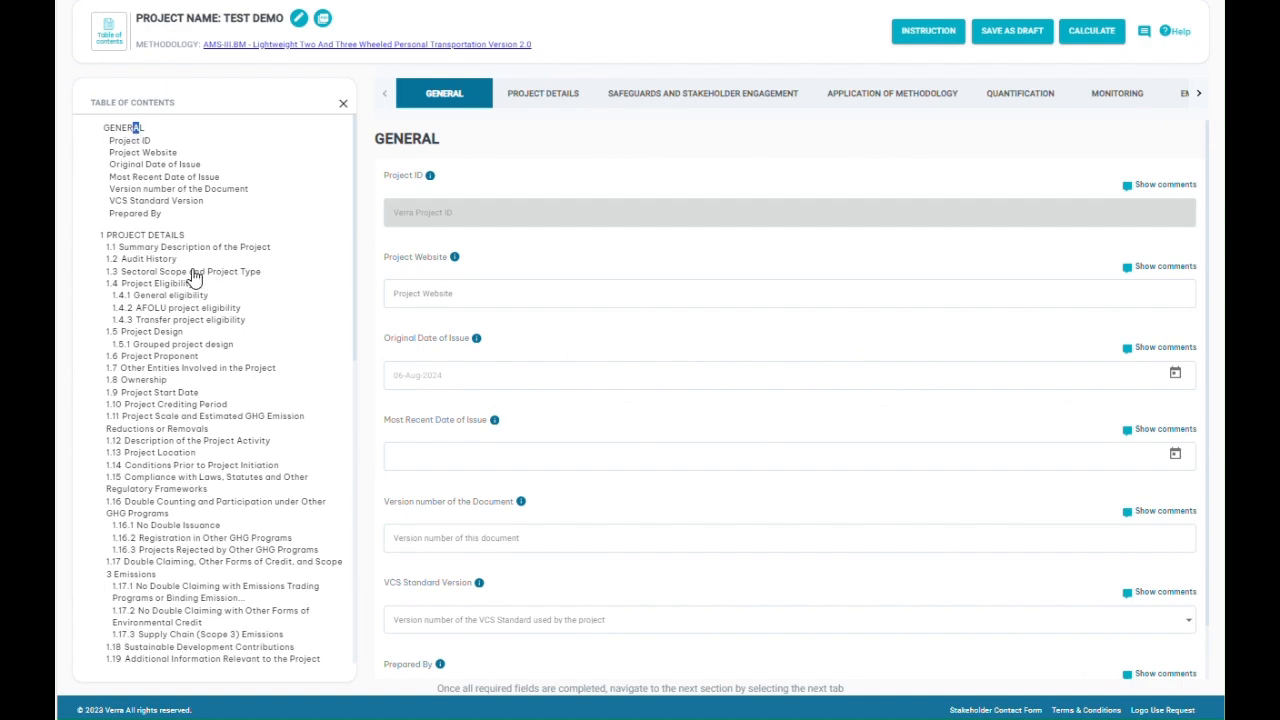
click(344, 104)
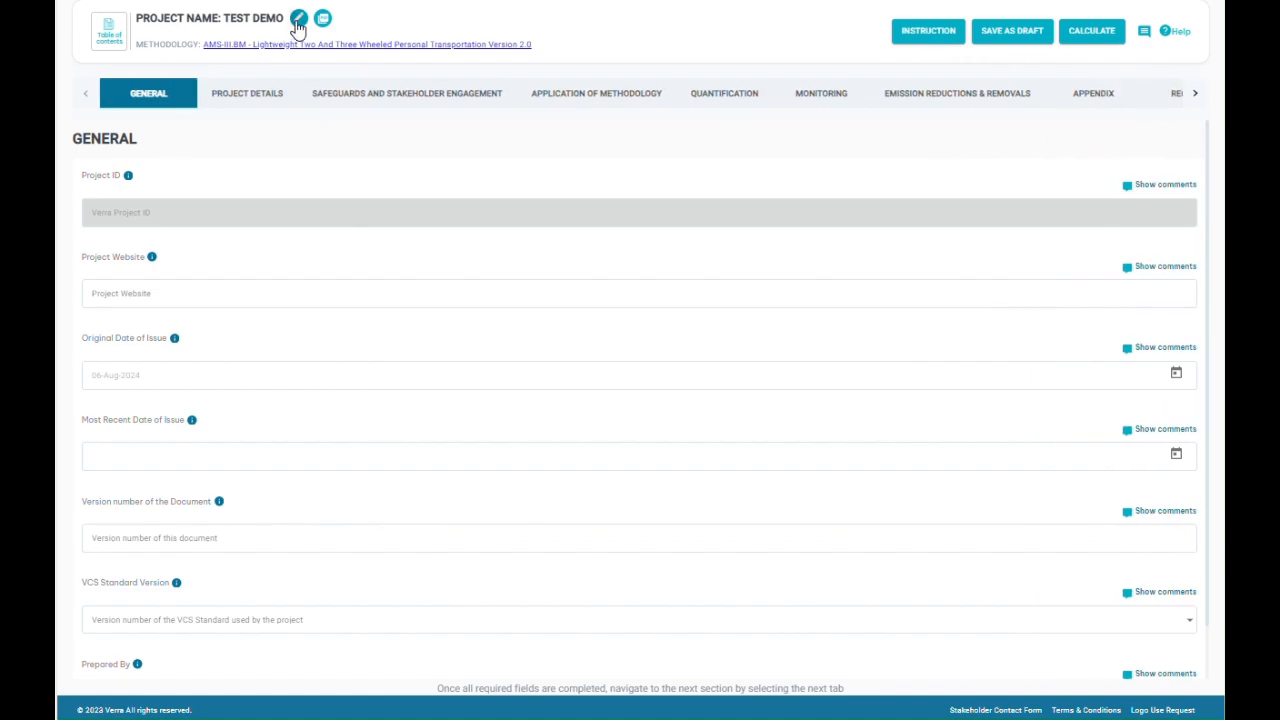
View the project's editable name and document name, and close the project editor without updating
click(298, 20)
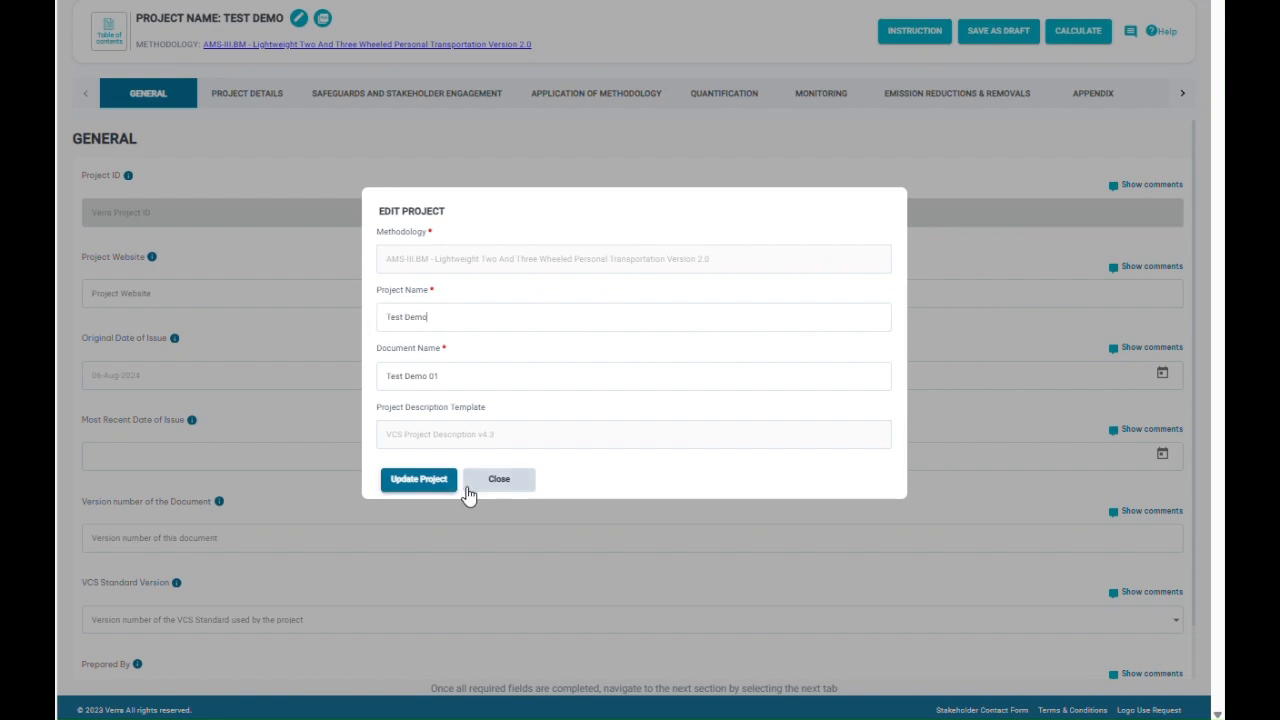
click(489, 484)
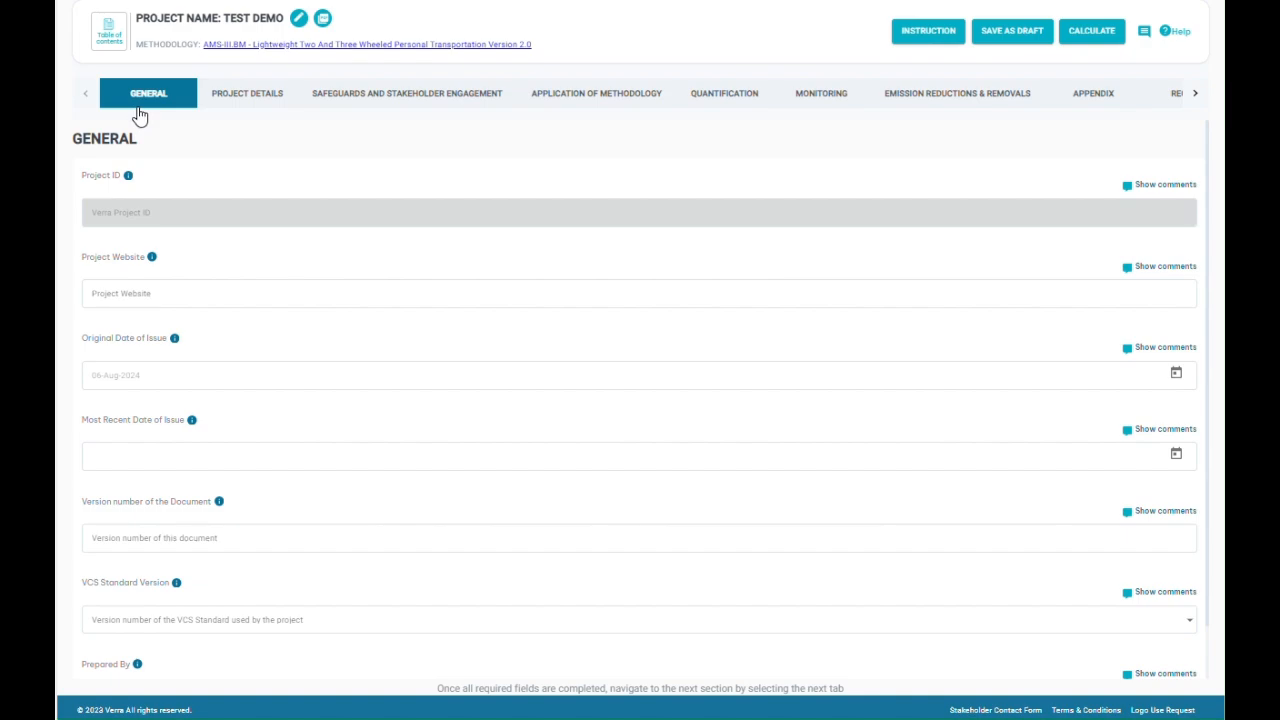
Review the Project Details section through the start date, crediting period and project location, ending at the KML boundary map
click(259, 108)
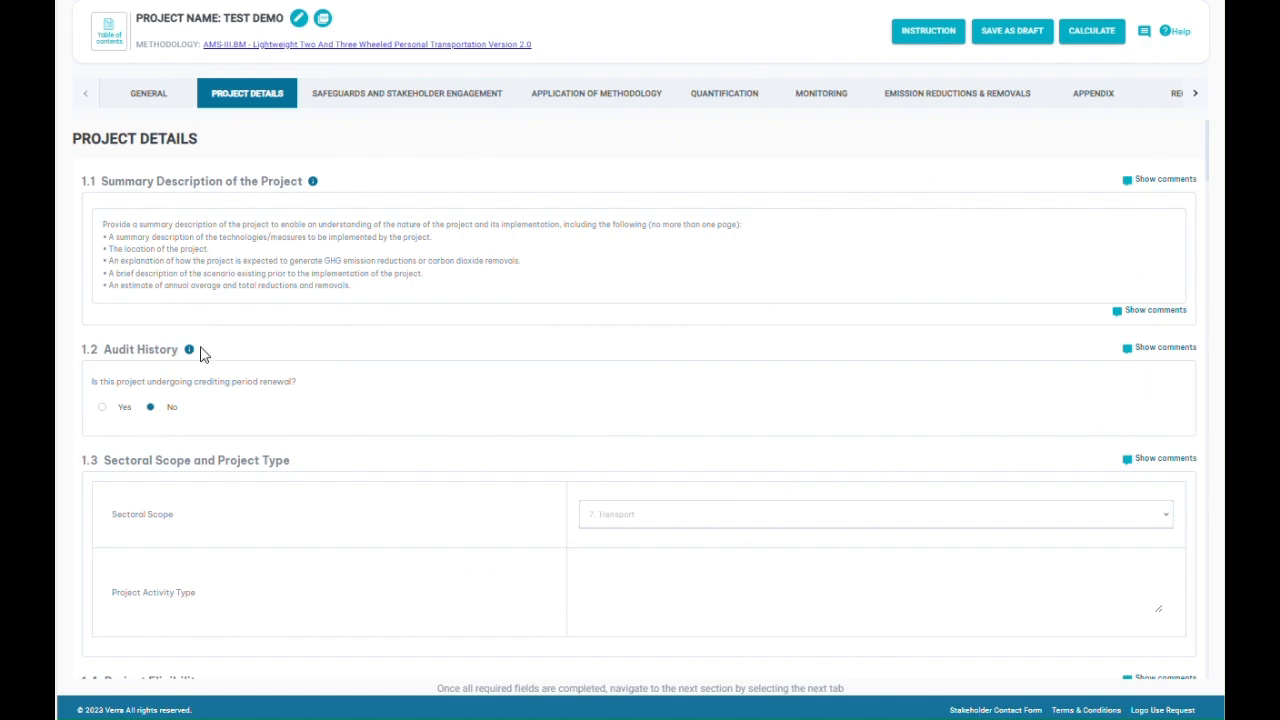
scroll(203, 354, down, 10)
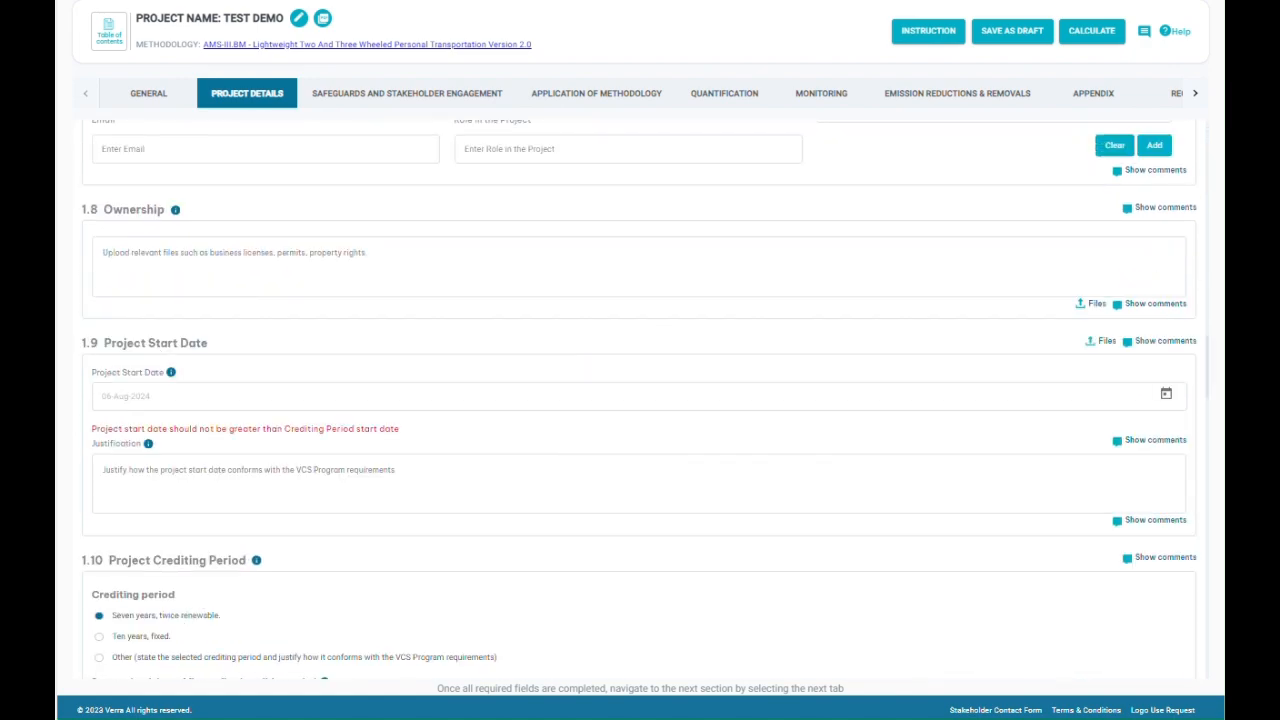
scroll(280, 393, down, 3)
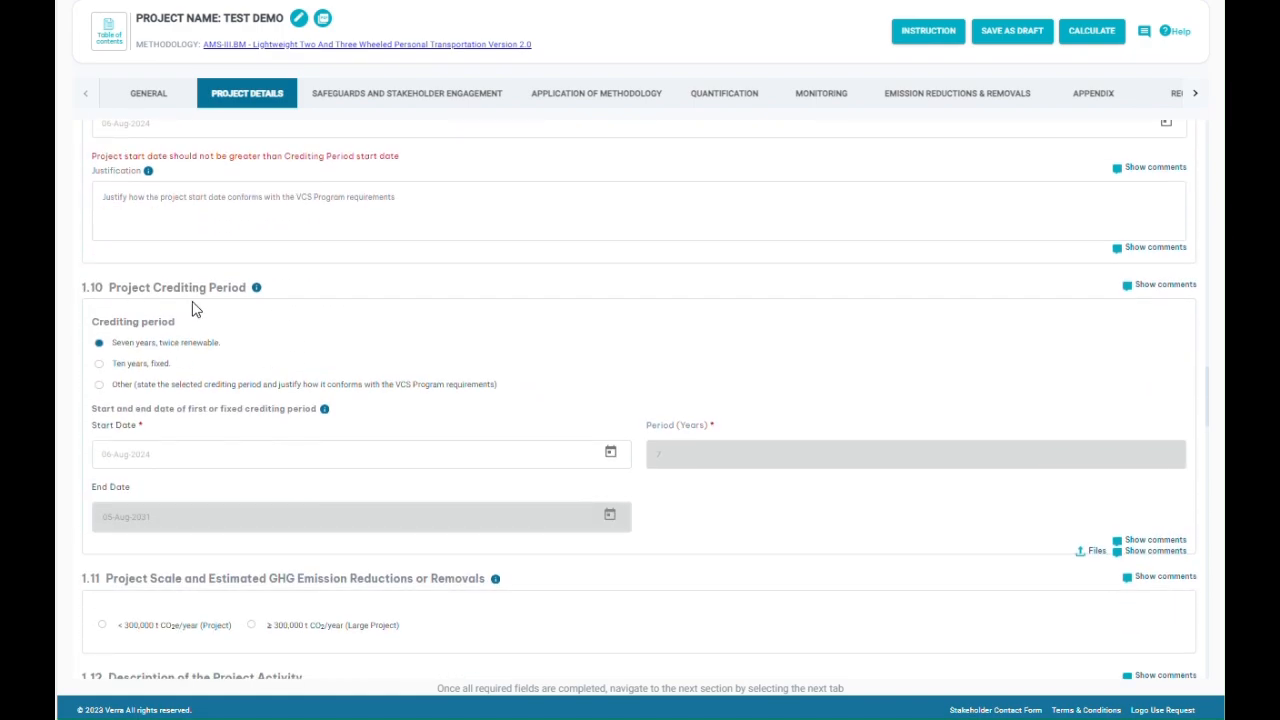
scroll(280, 360, down, 6)
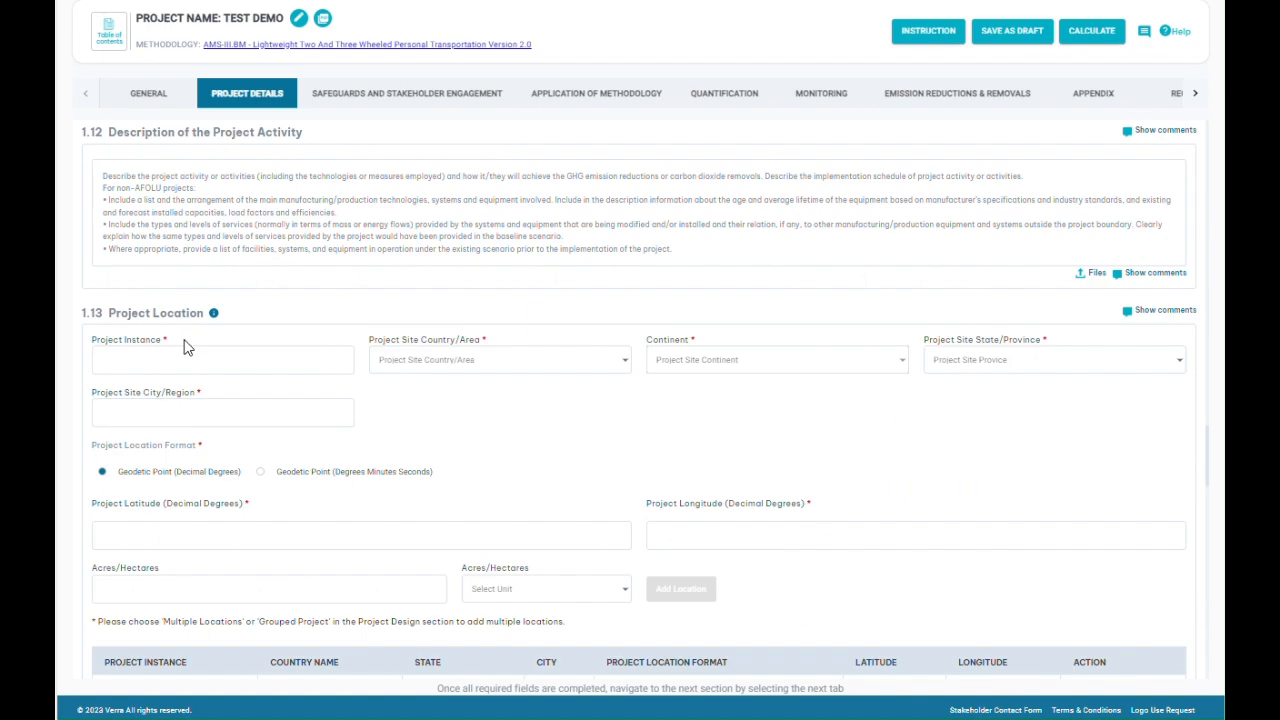
scroll(186, 347, down, 4)
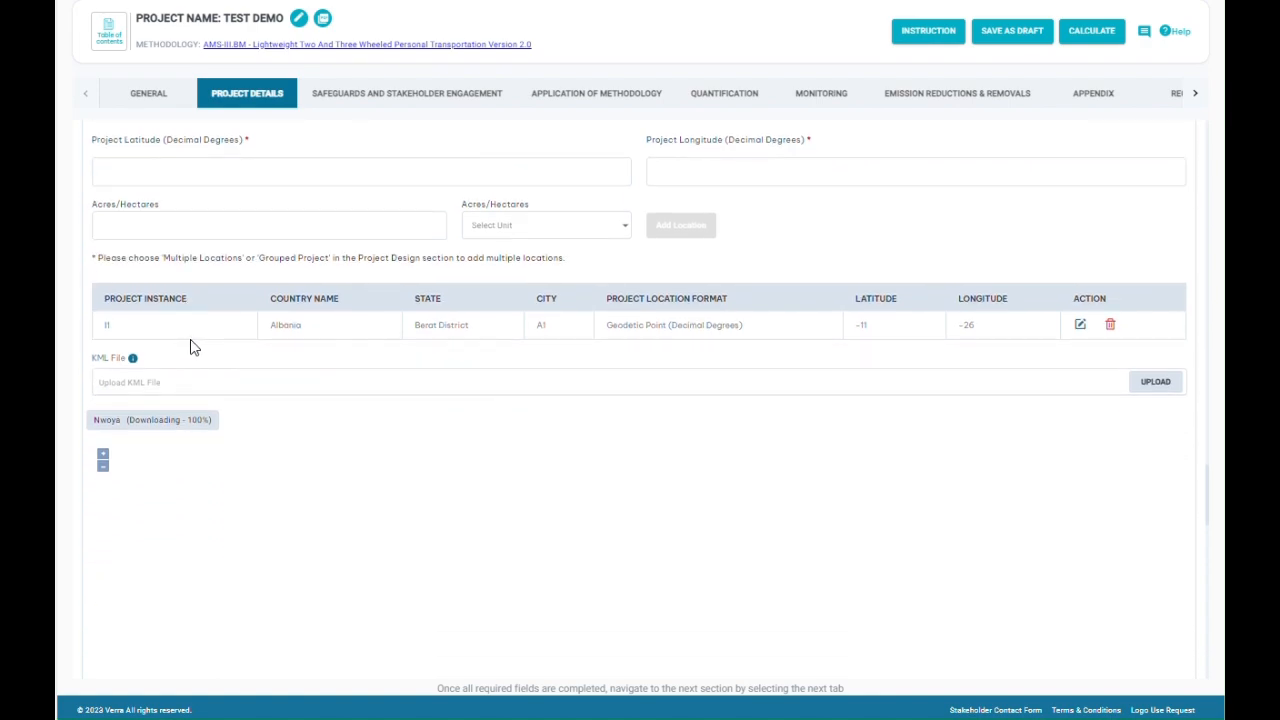
scroll(206, 429, down, 1)
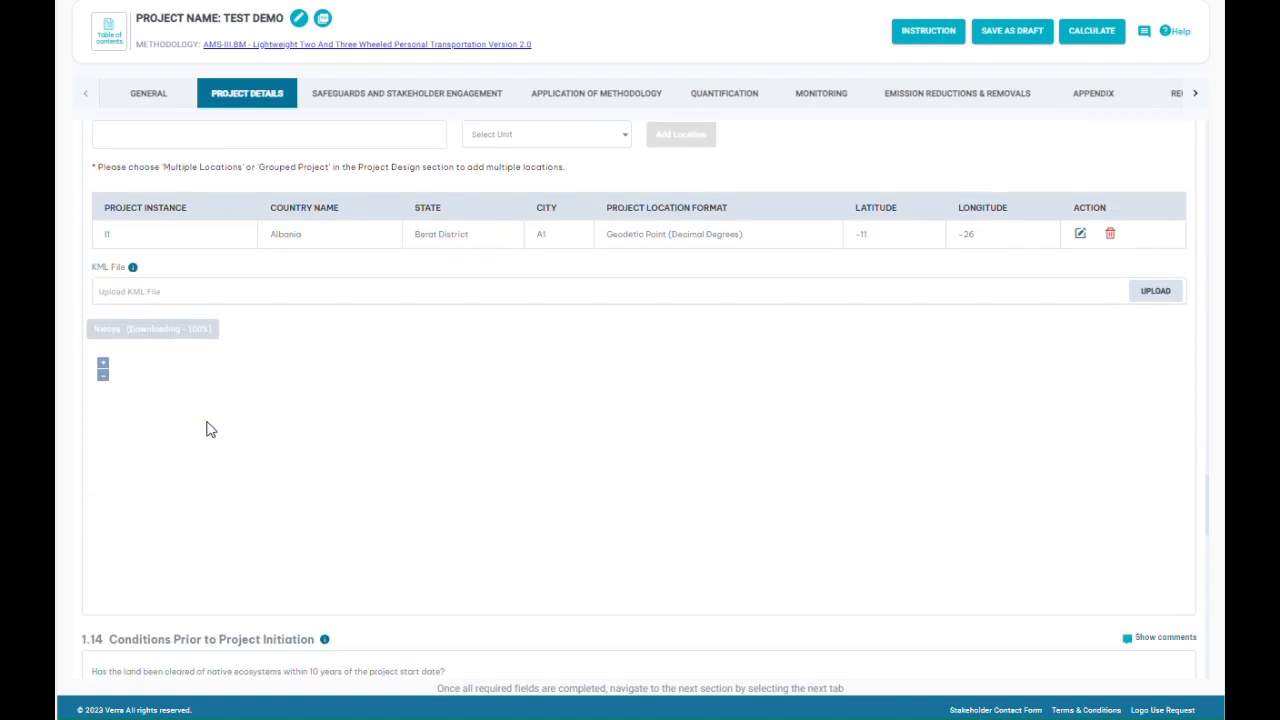
scroll(309, 229, down, 1)
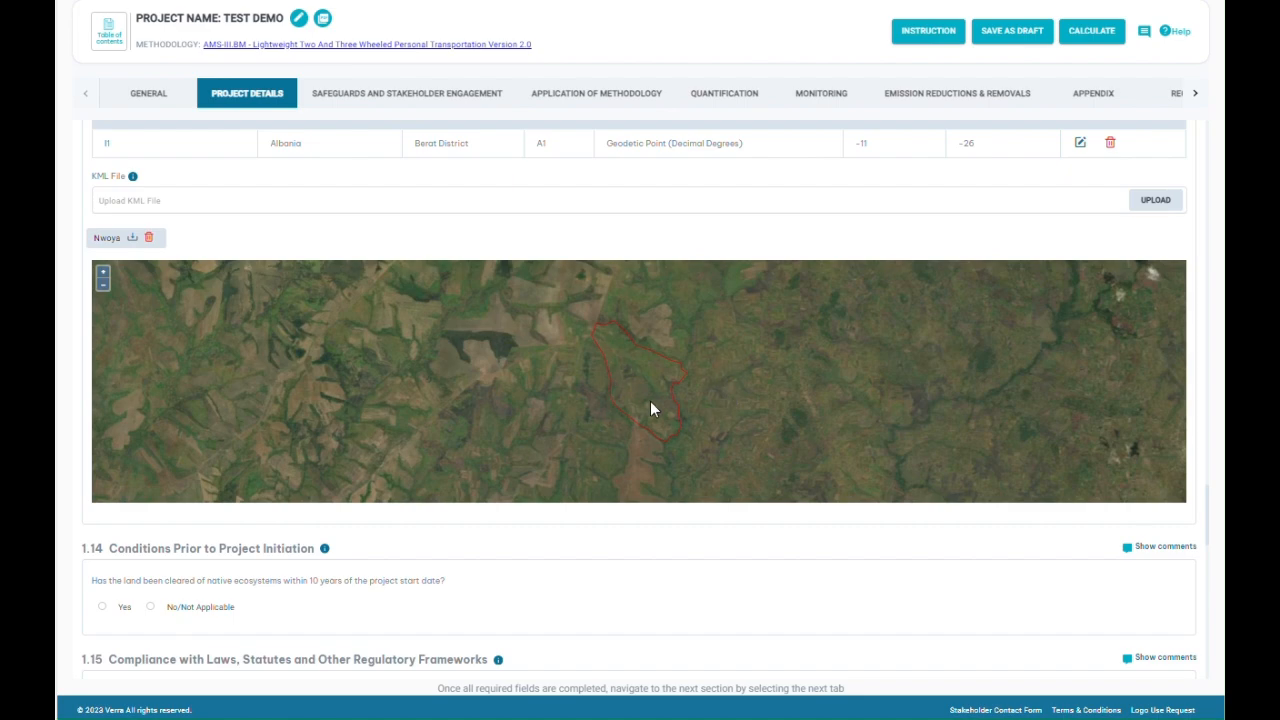
Examine the methodology and tools listed under Title and Reference of Methodology in the Application of Methodology section
click(589, 96)
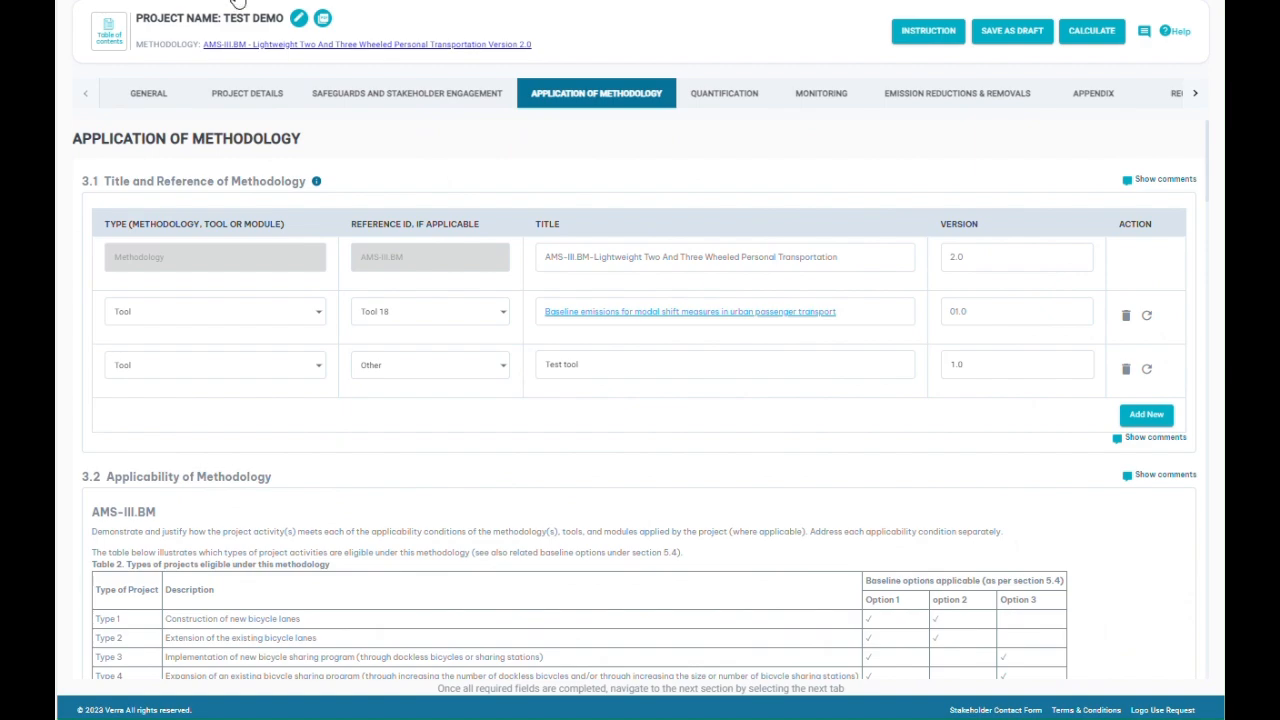
click(566, 364)
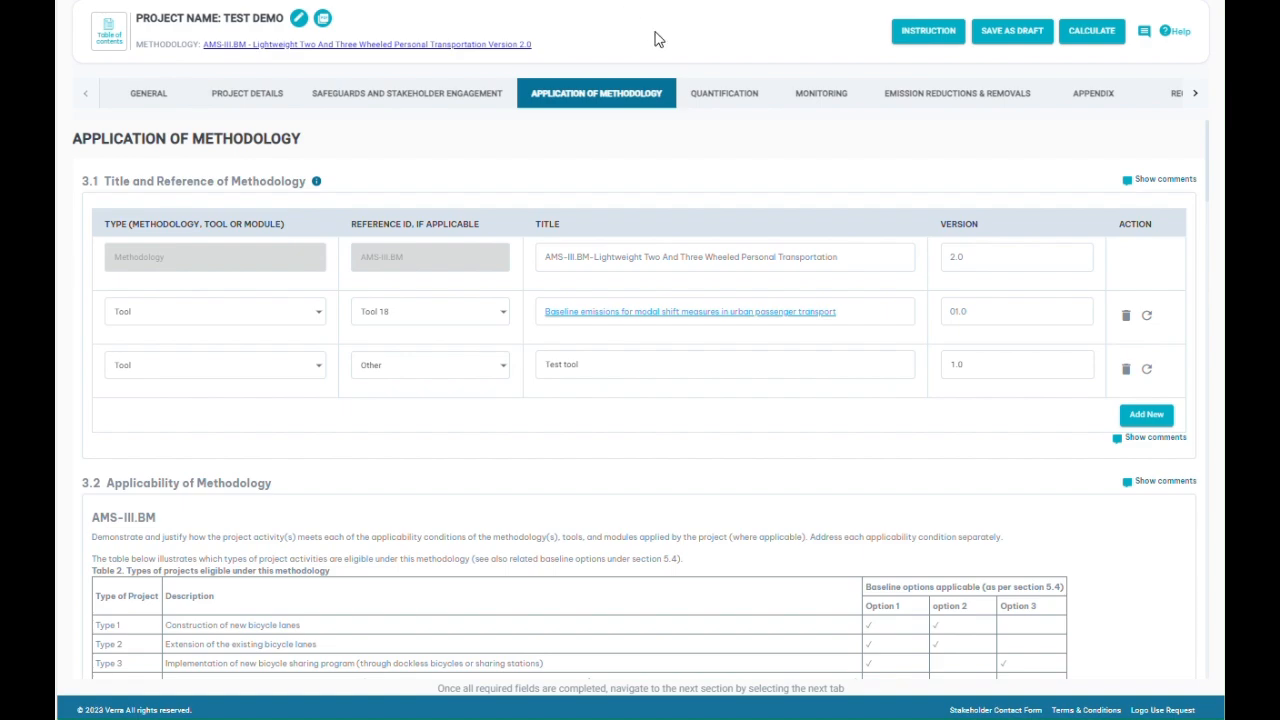
Examine the calculation engine choice, the Tool 18 fuel types and the vehicle category table in the Quantification section
click(718, 95)
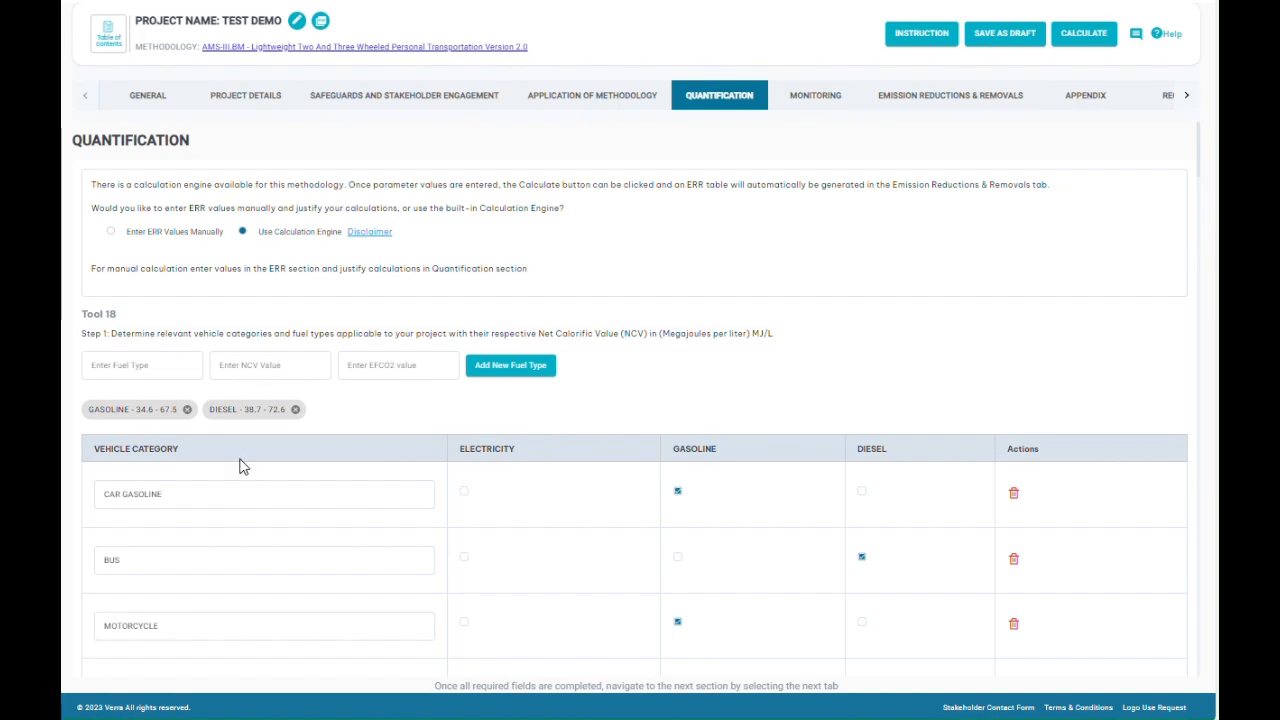
scroll(463, 486, down, 1)
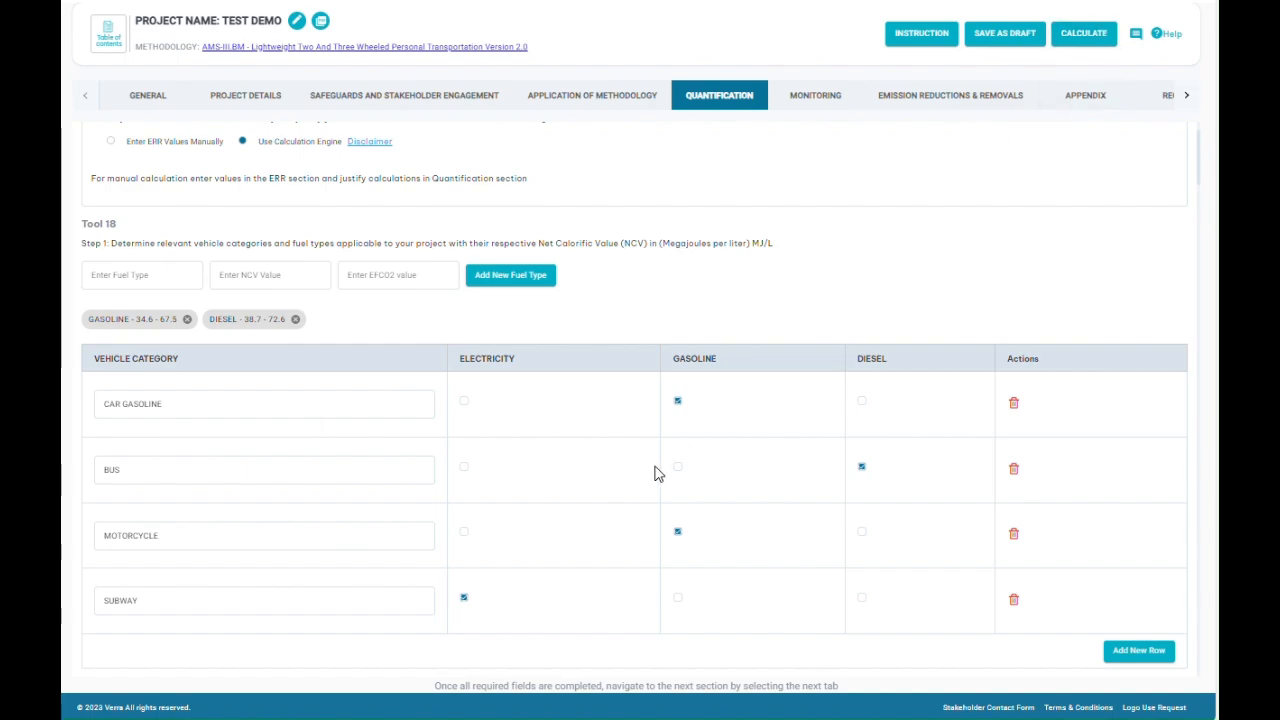
scroll(657, 473, up, 1)
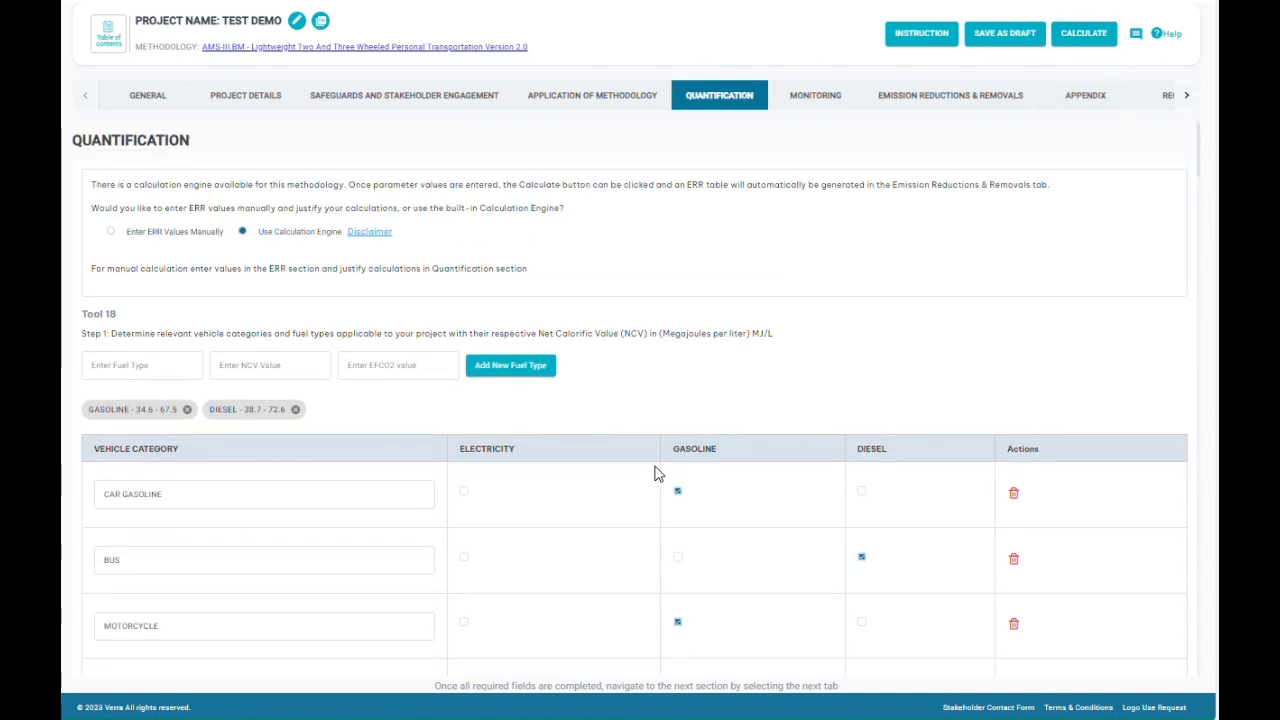
scroll(500, 466, down, 1)
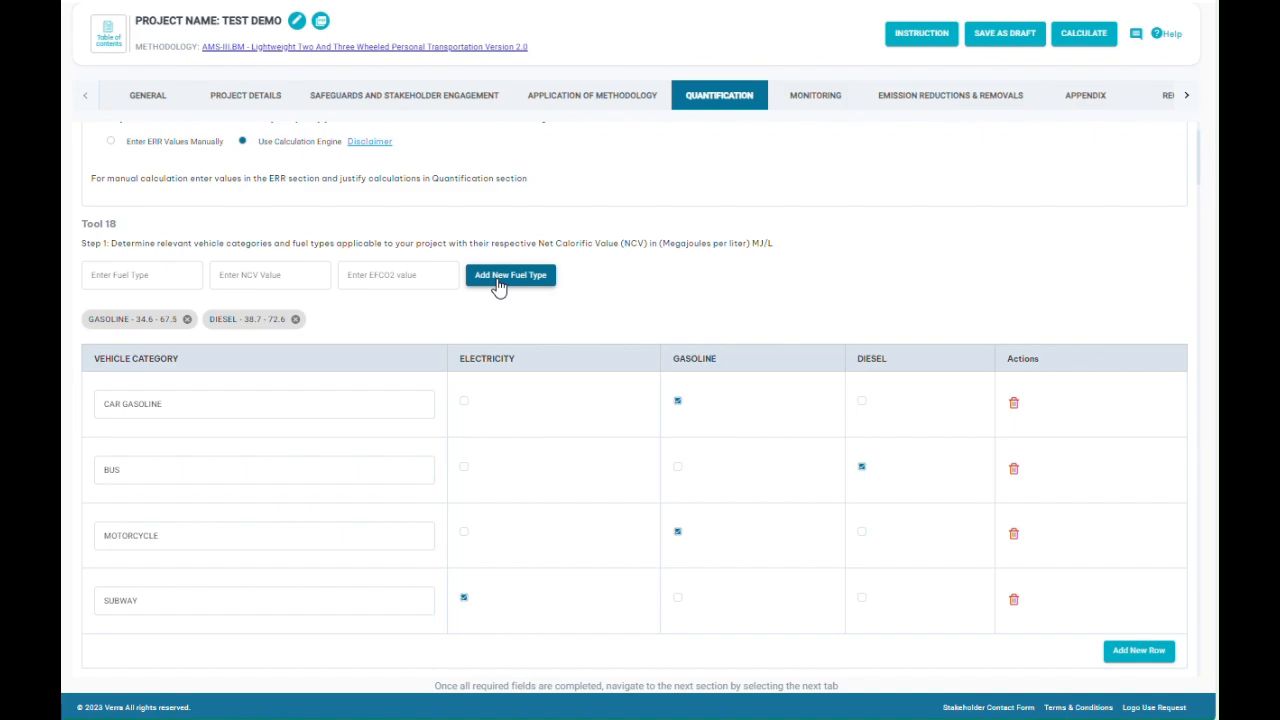
scroll(499, 287, down, 1)
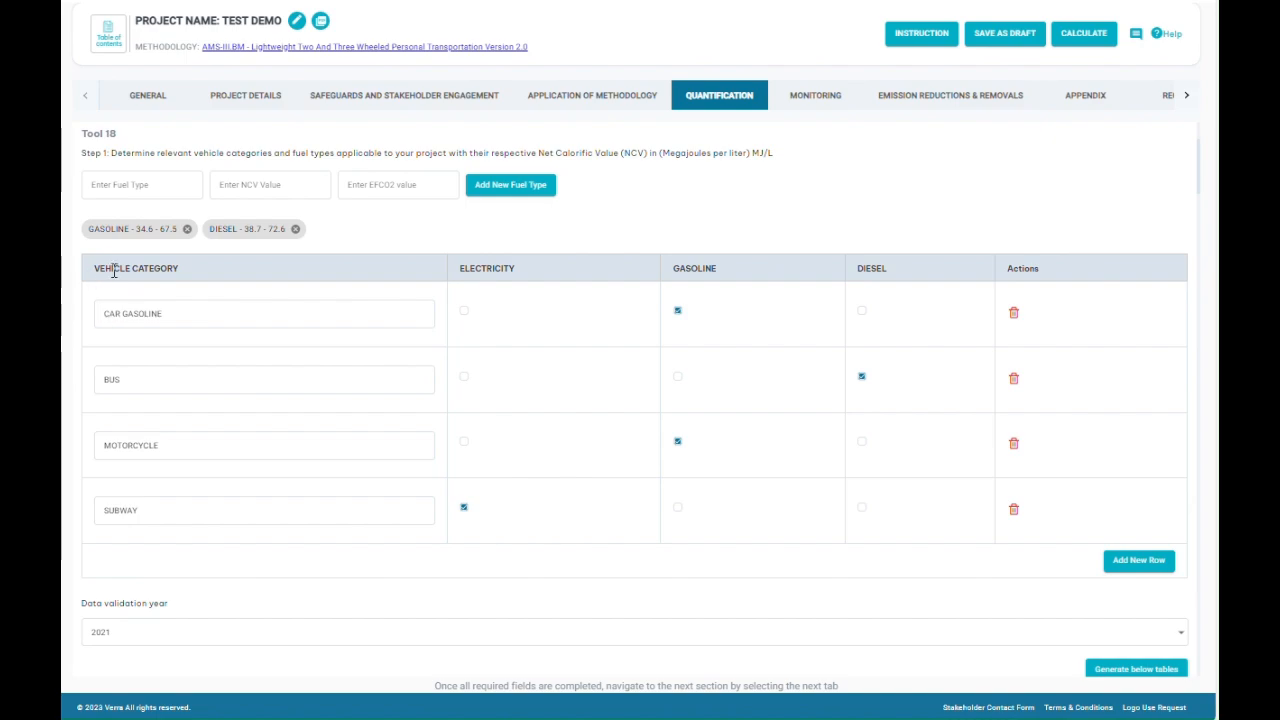
click(465, 509)
click(465, 509)
click(1132, 565)
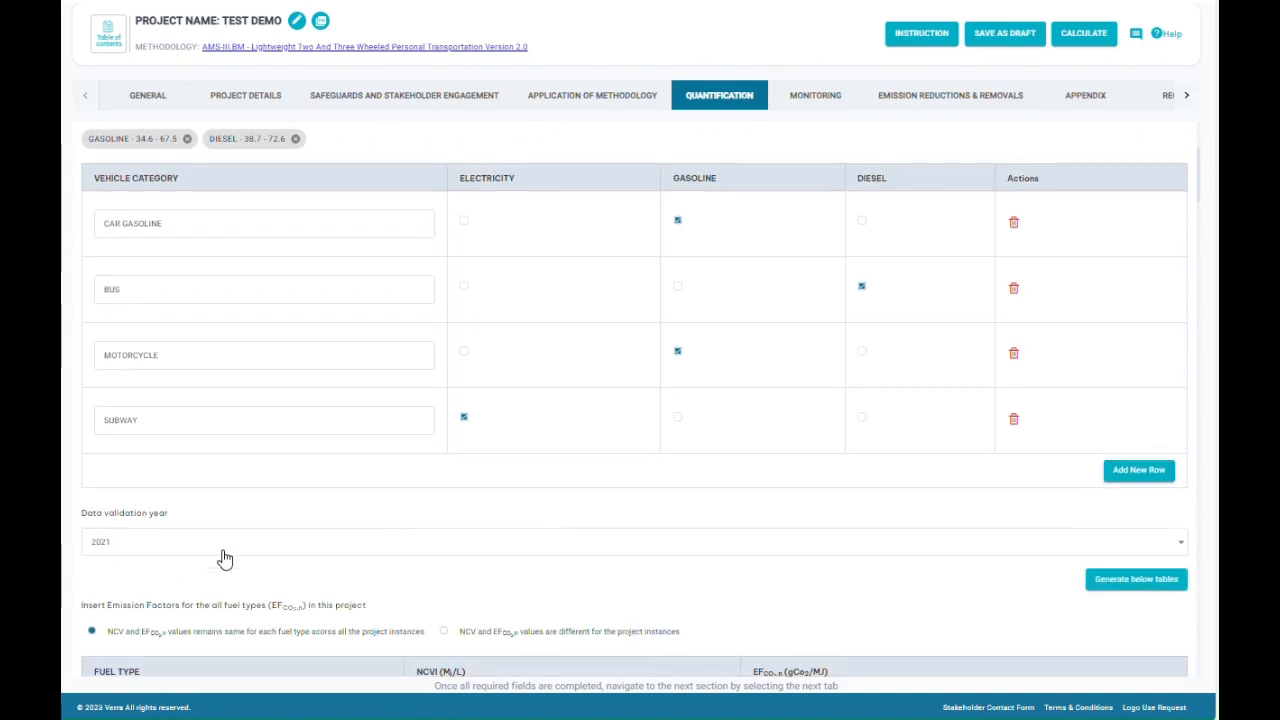
Choose 2021 as the data validation year for the Tool 18 calculation
scroll(205, 553, down, 1)
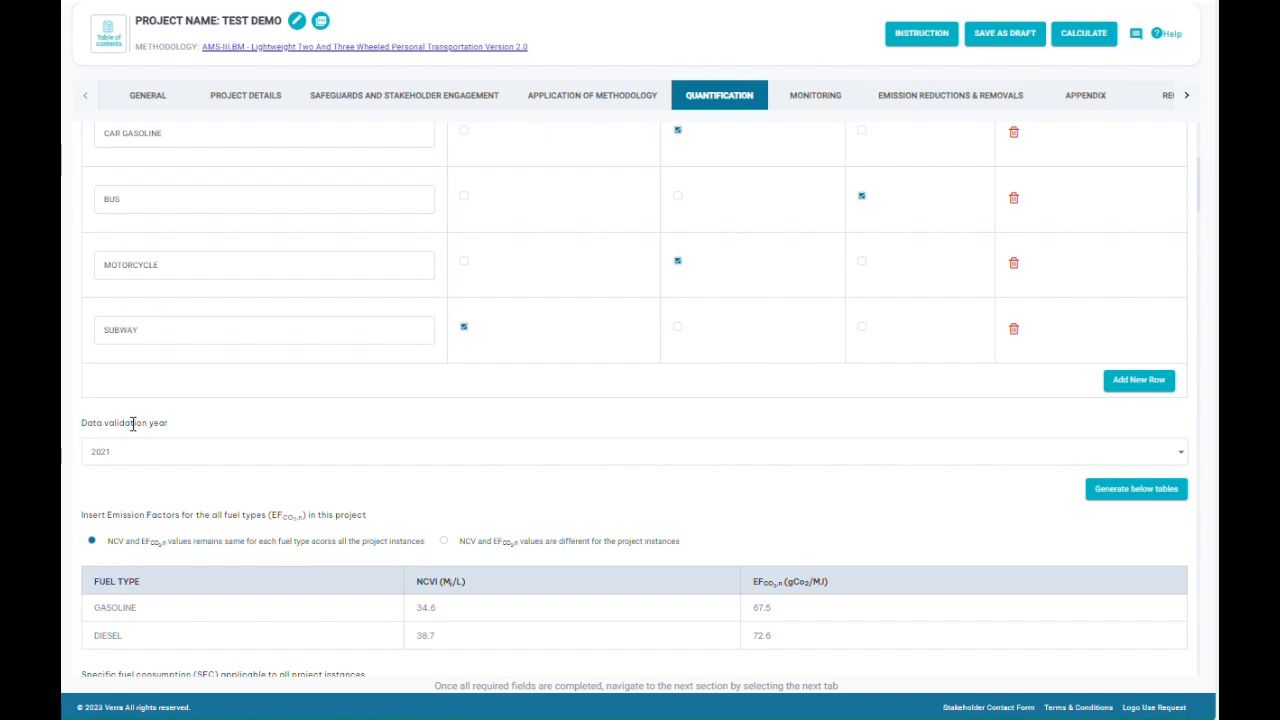
click(152, 456)
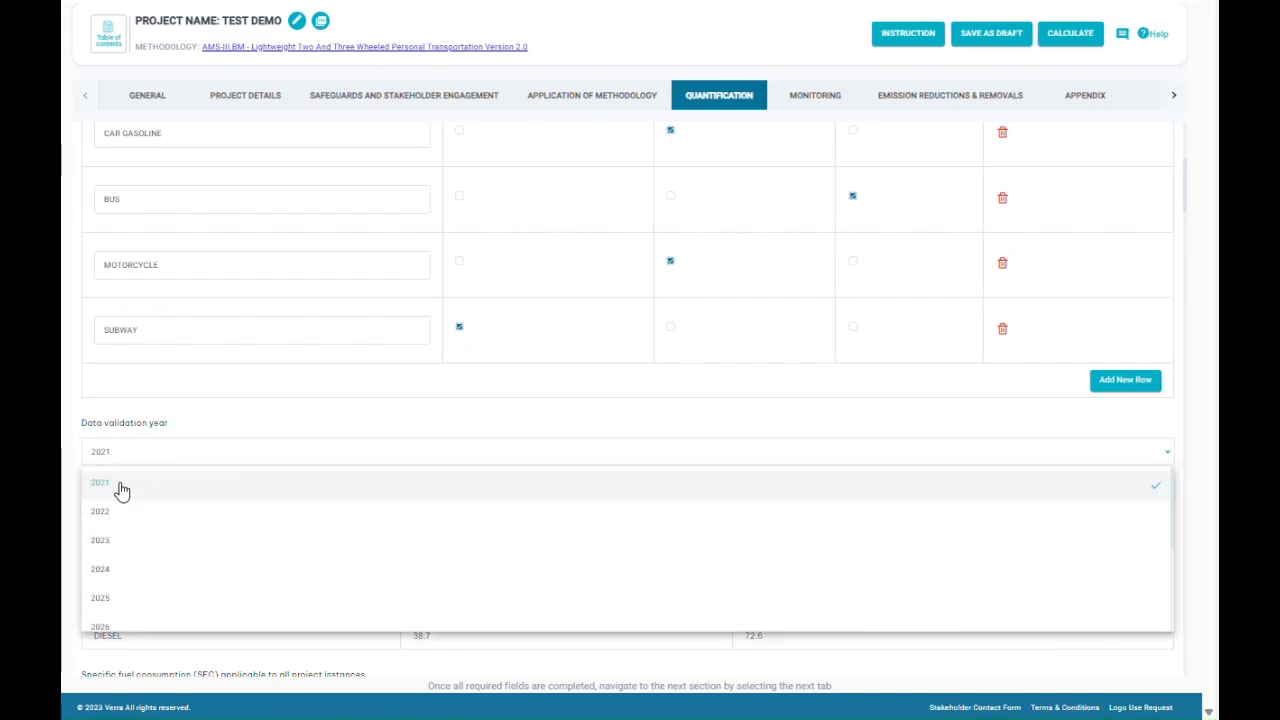
click(121, 488)
Review the fuel emission factors, specific fuel consumption, SEC, electricity emission factor and Ni,n,x/Ni,x tables for the vehicle categories
scroll(323, 486, down, 2)
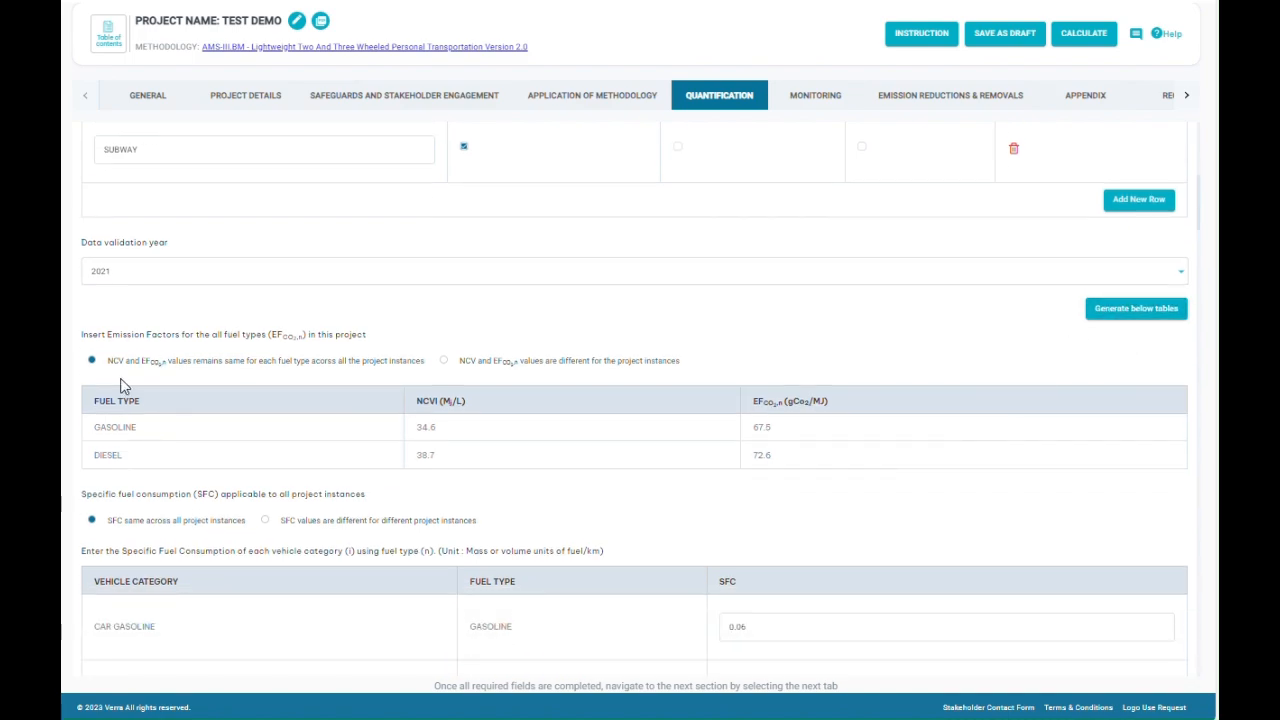
scroll(122, 385, down, 1)
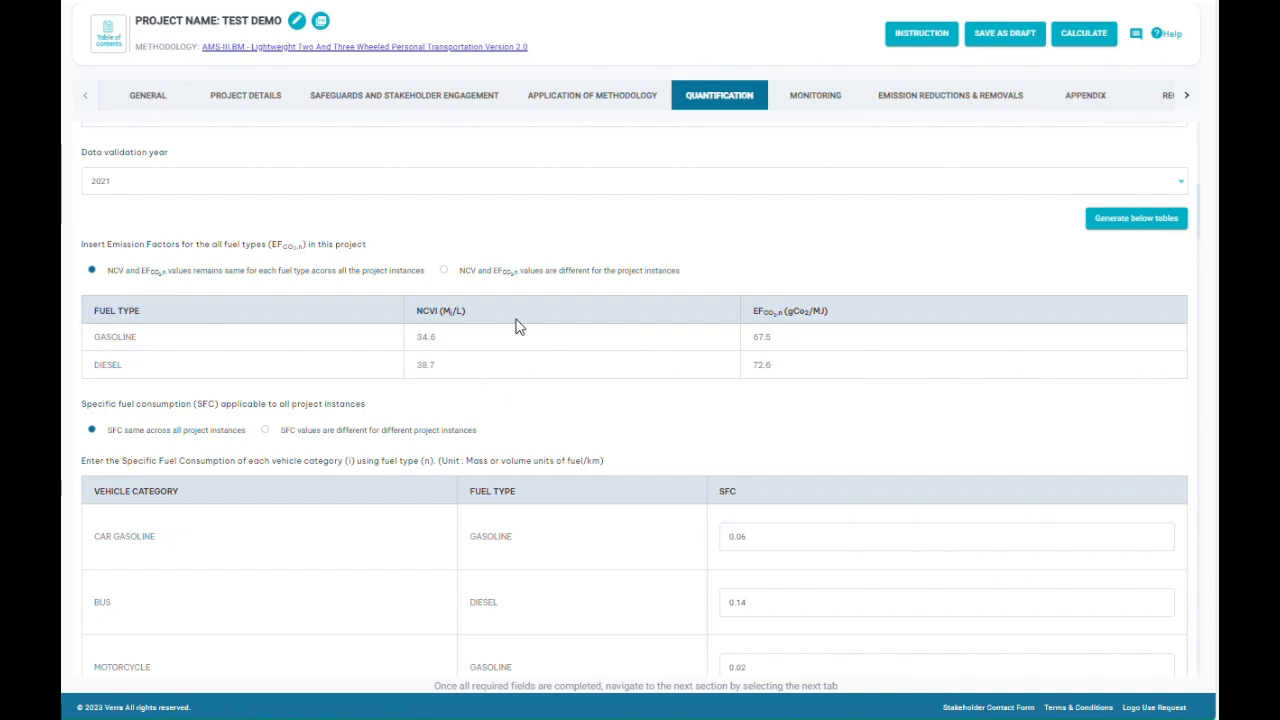
scroll(443, 395, down, 2)
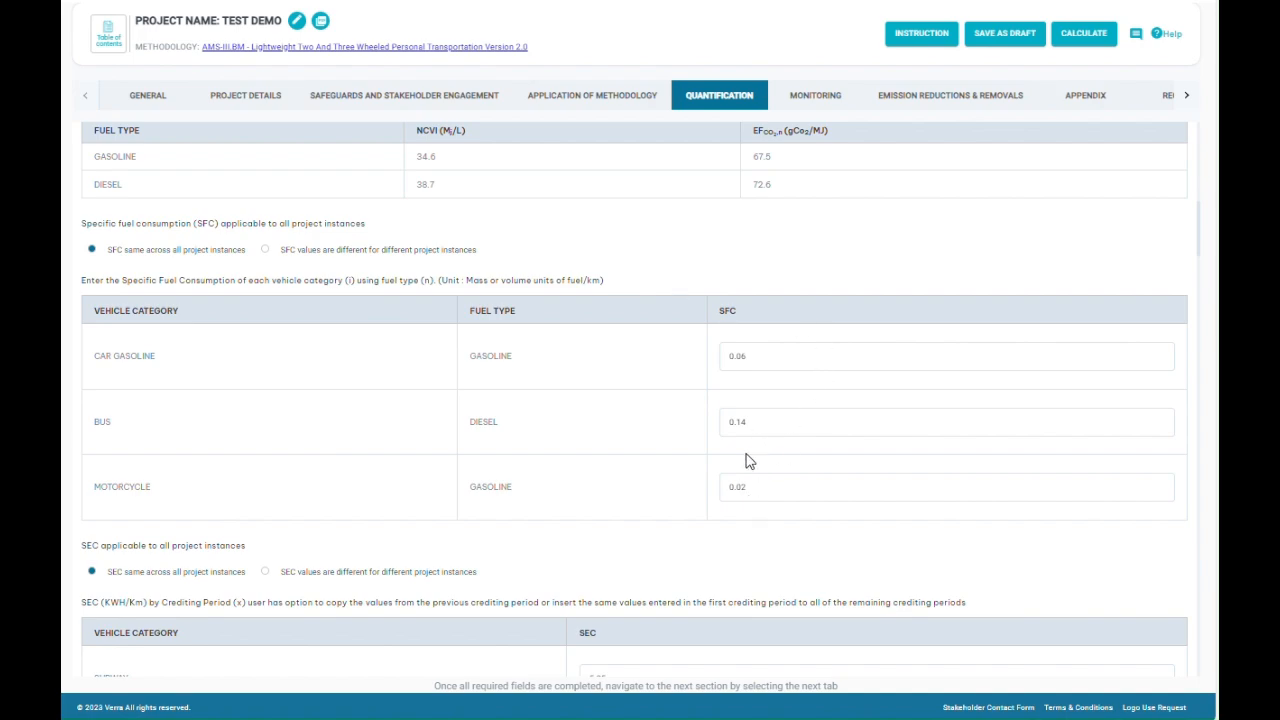
scroll(722, 487, down, 4)
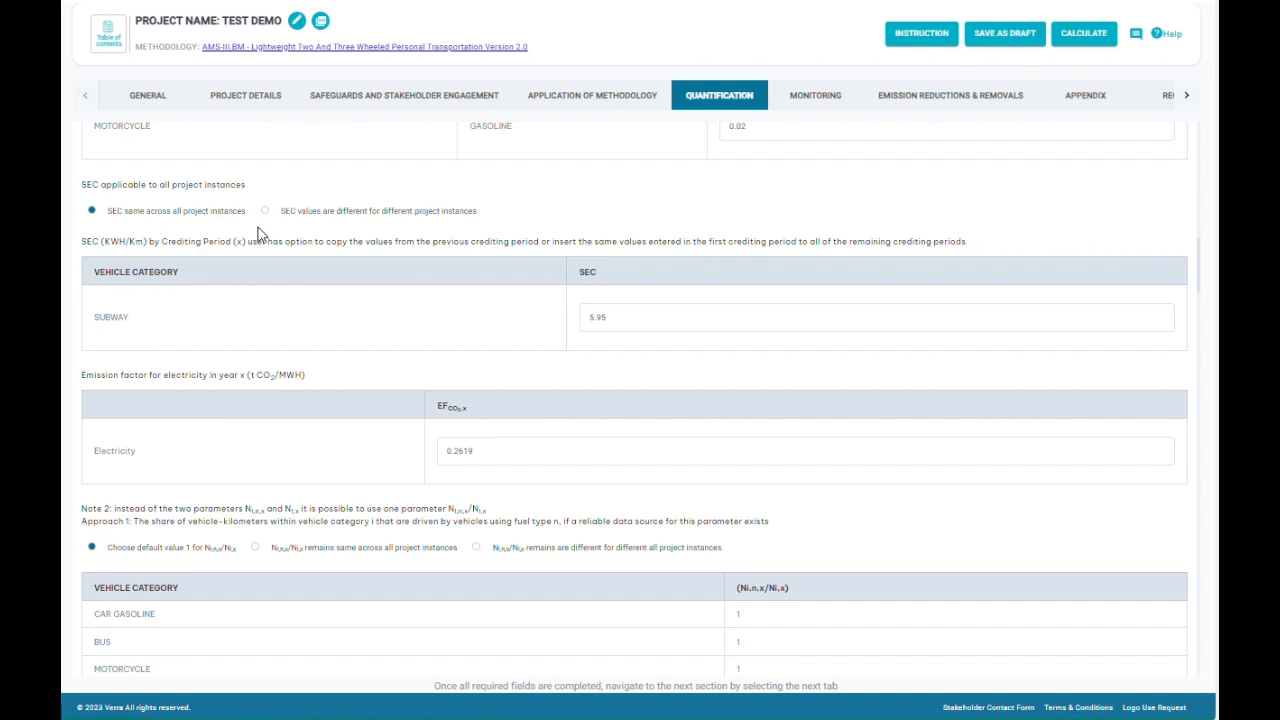
scroll(441, 436, down, 2)
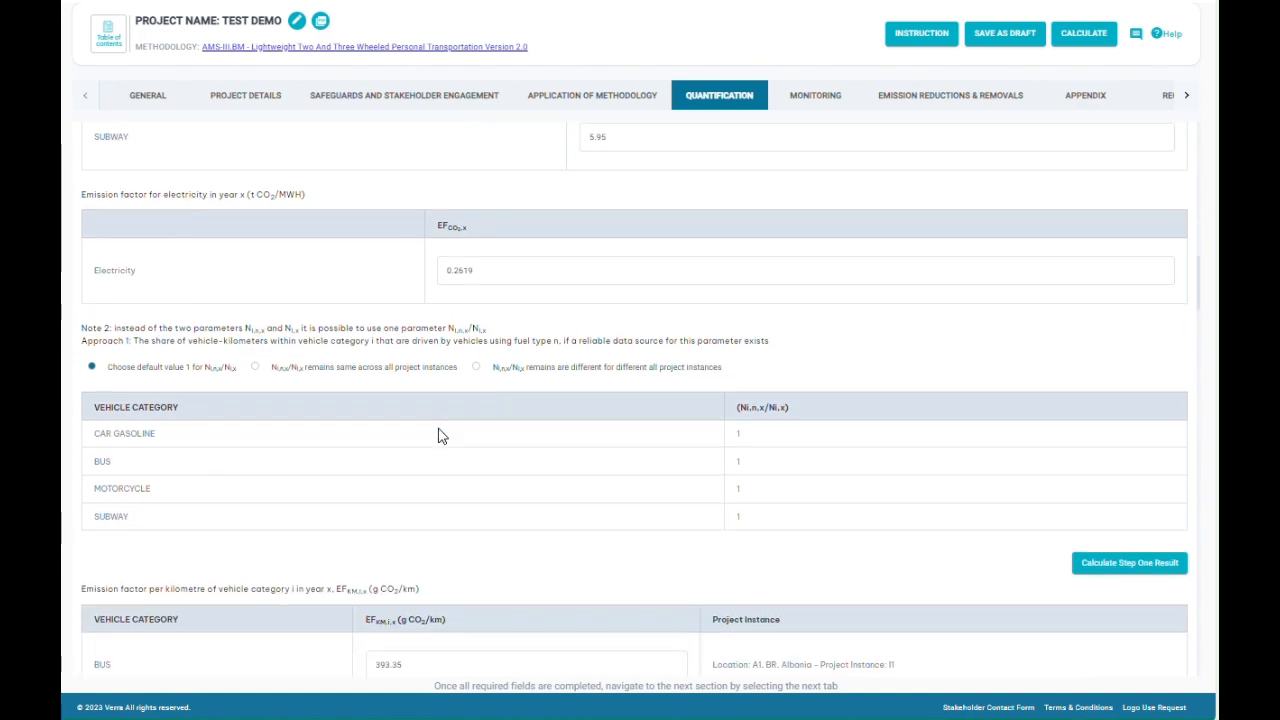
scroll(441, 436, up, 2)
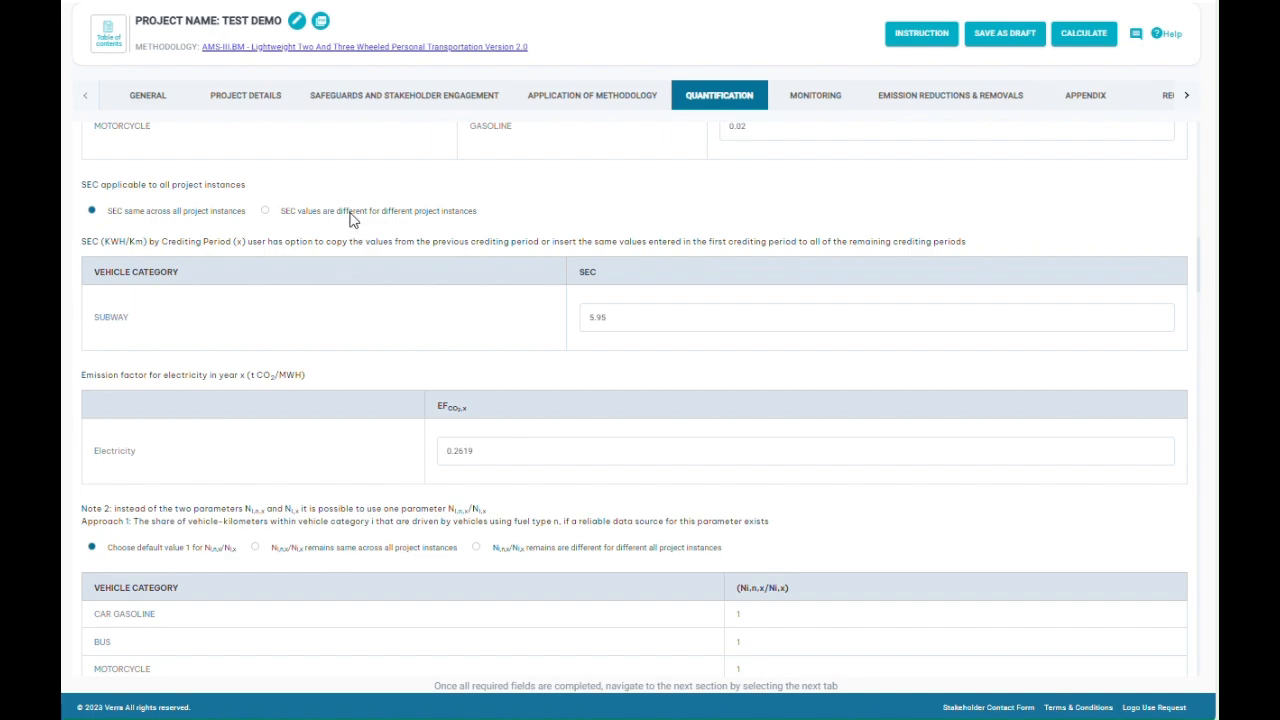
Review the electricity emission factor, Ni,n,x/Ni,x ratios, per-kilometre emission factors and average occupancy rates of the vehicle categories
scroll(236, 331, down, 4)
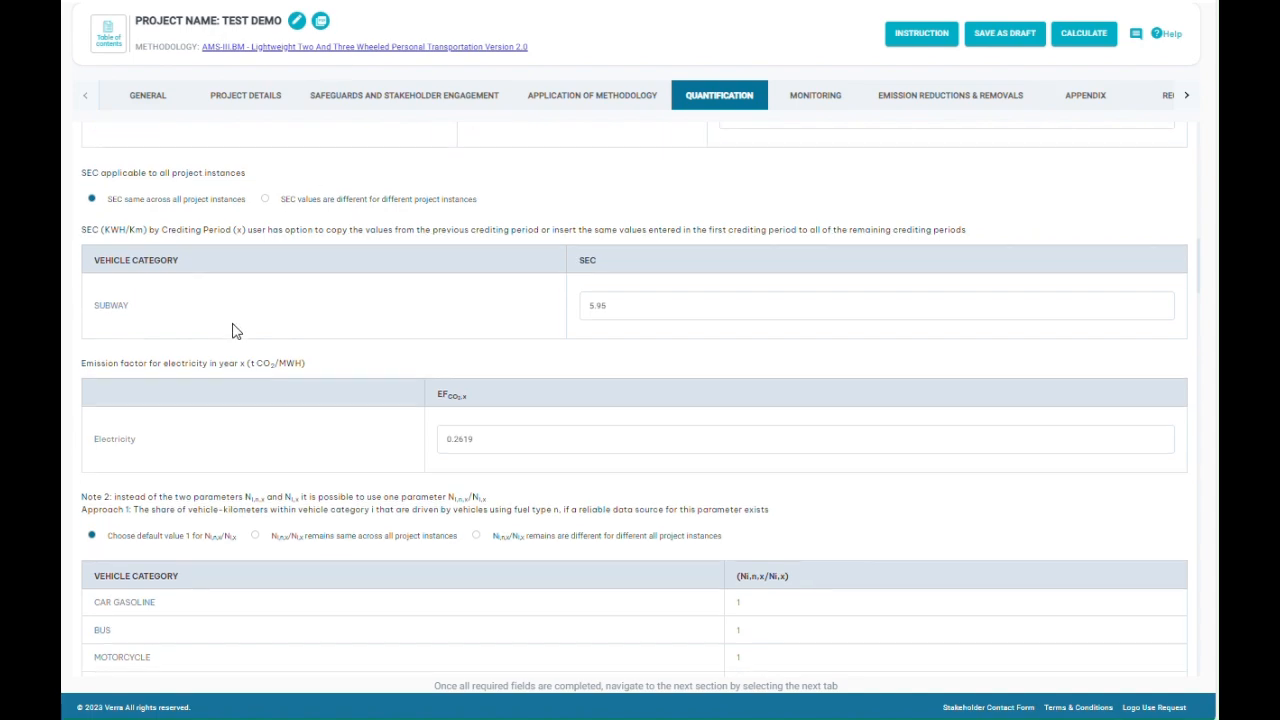
scroll(232, 331, down, 1)
scroll(231, 329, up, 2)
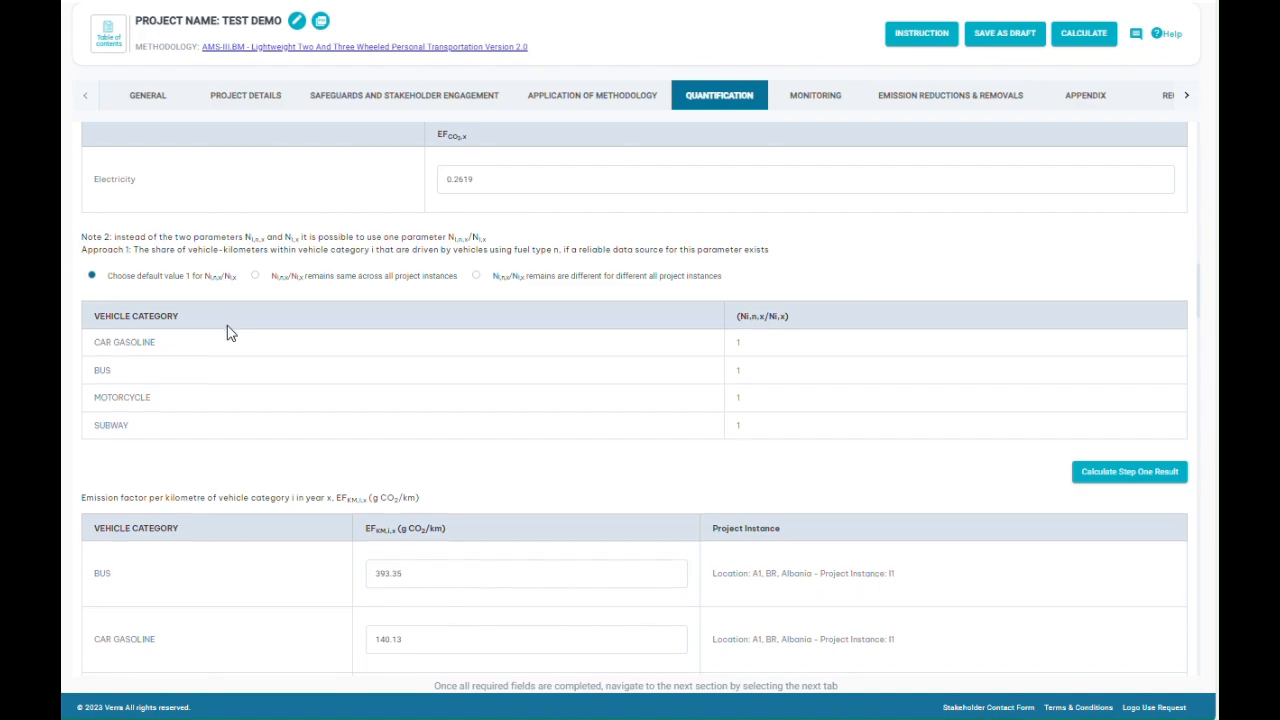
scroll(229, 333, down, 1)
scroll(230, 335, down, 8)
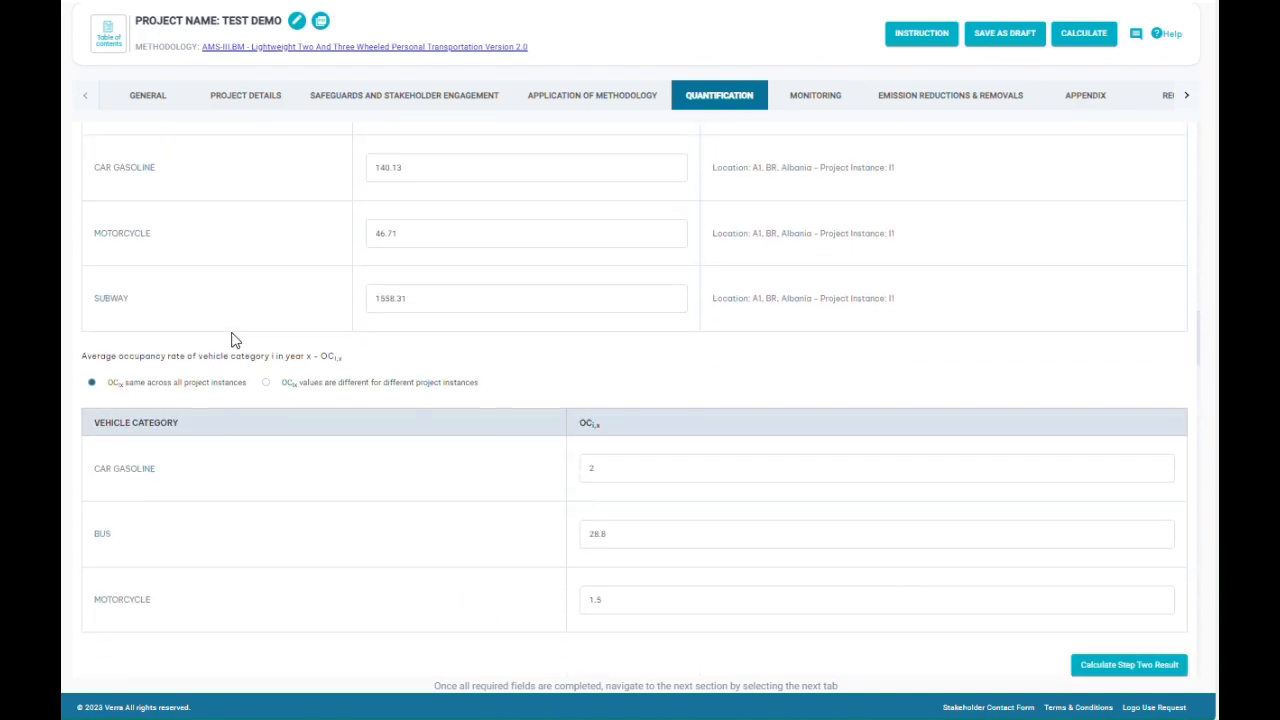
Examine the project location vehicle categories, the shifted-passenger shares (Si) and the yearly passenger numbers (Py)
scroll(231, 340, down, 9)
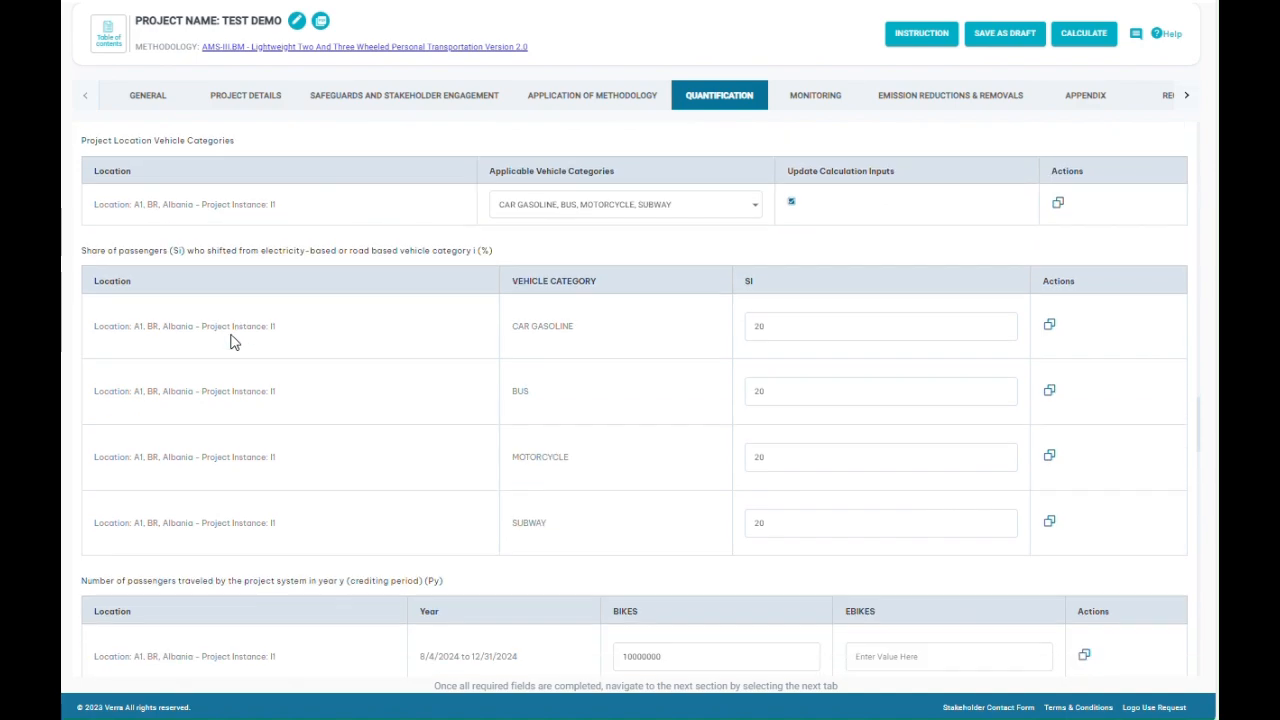
scroll(230, 340, down, 5)
scroll(230, 340, up, 4)
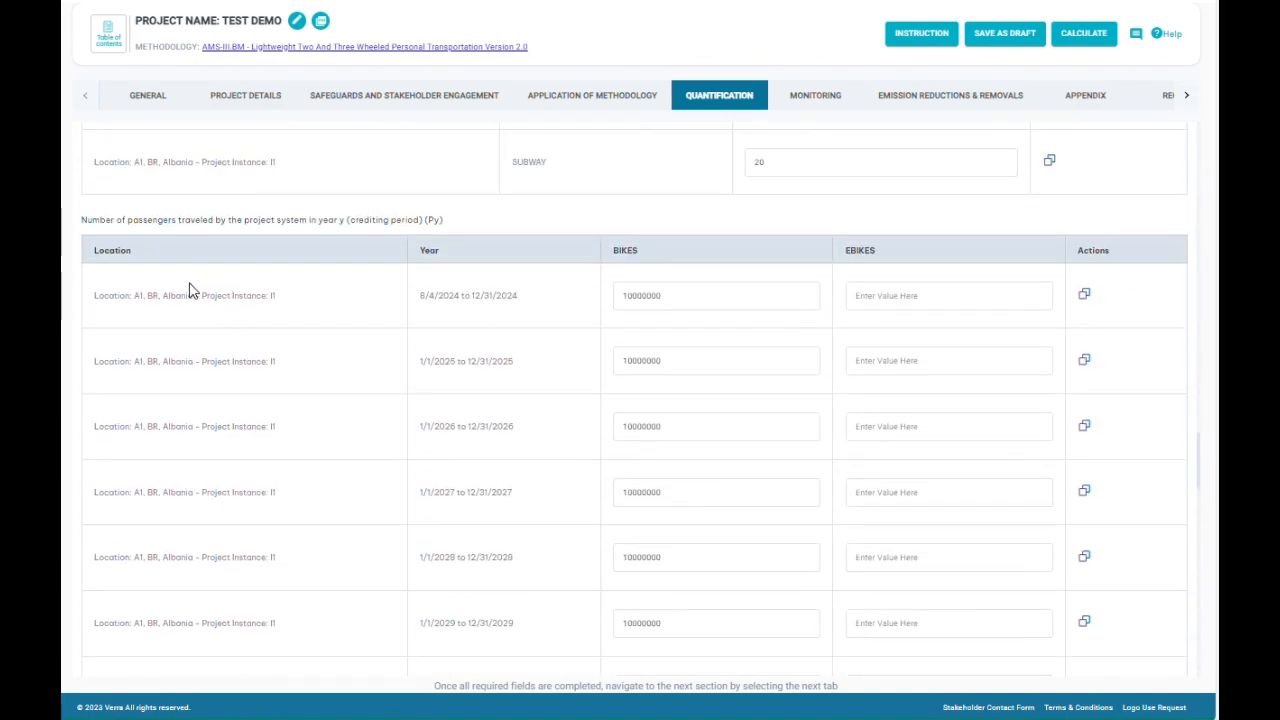
scroll(192, 290, up, 1)
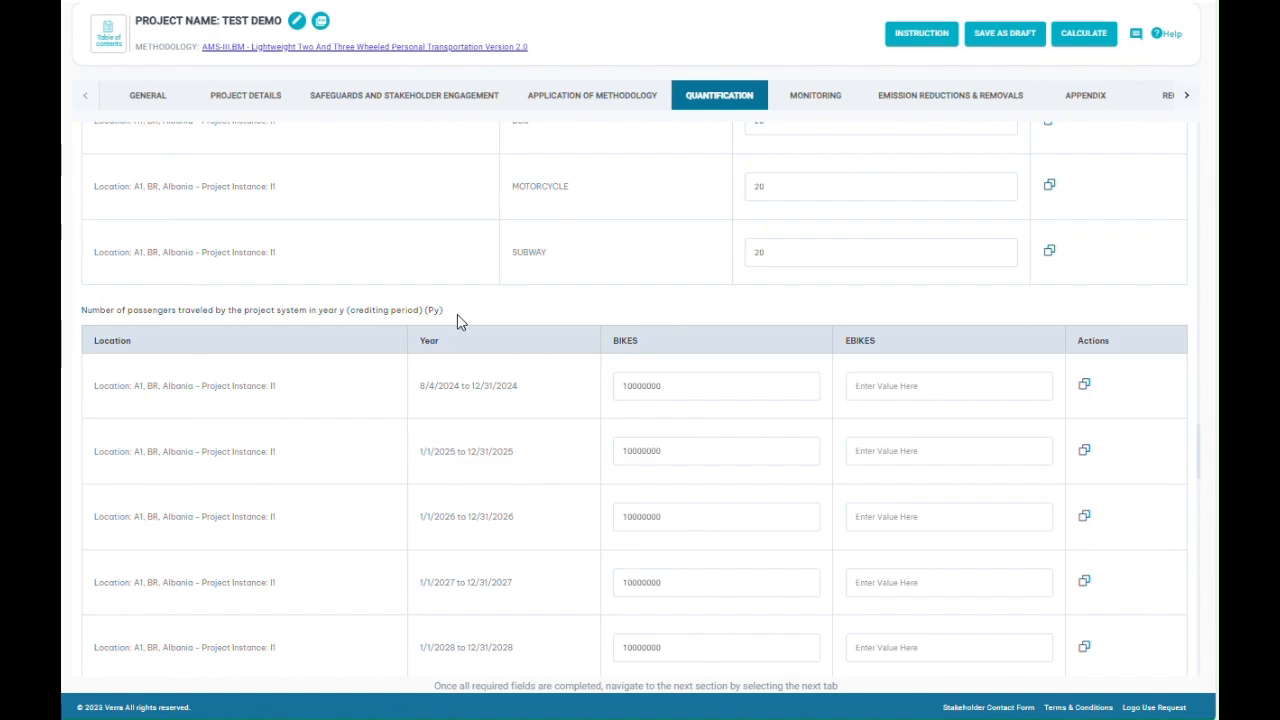
scroll(206, 349, up, 3)
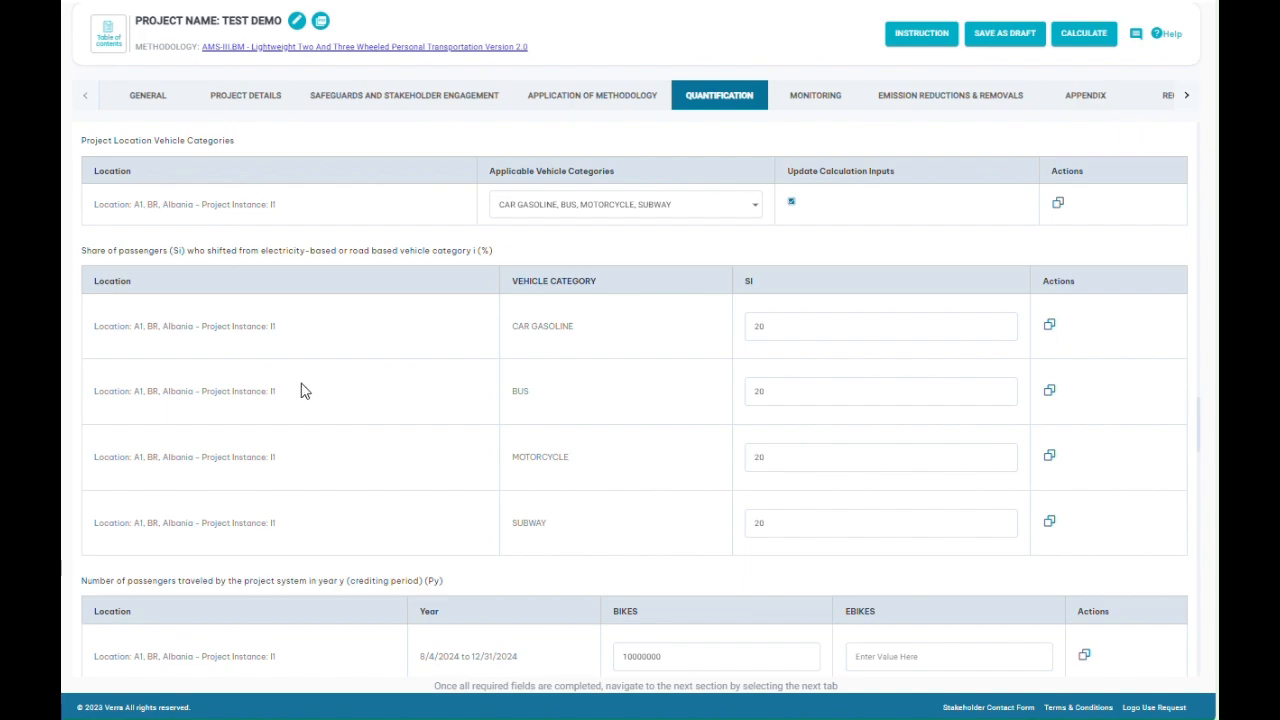
Examine the IRi value options and the equation selections in section 4.1 Baseline Emissions
scroll(310, 400, down, 12)
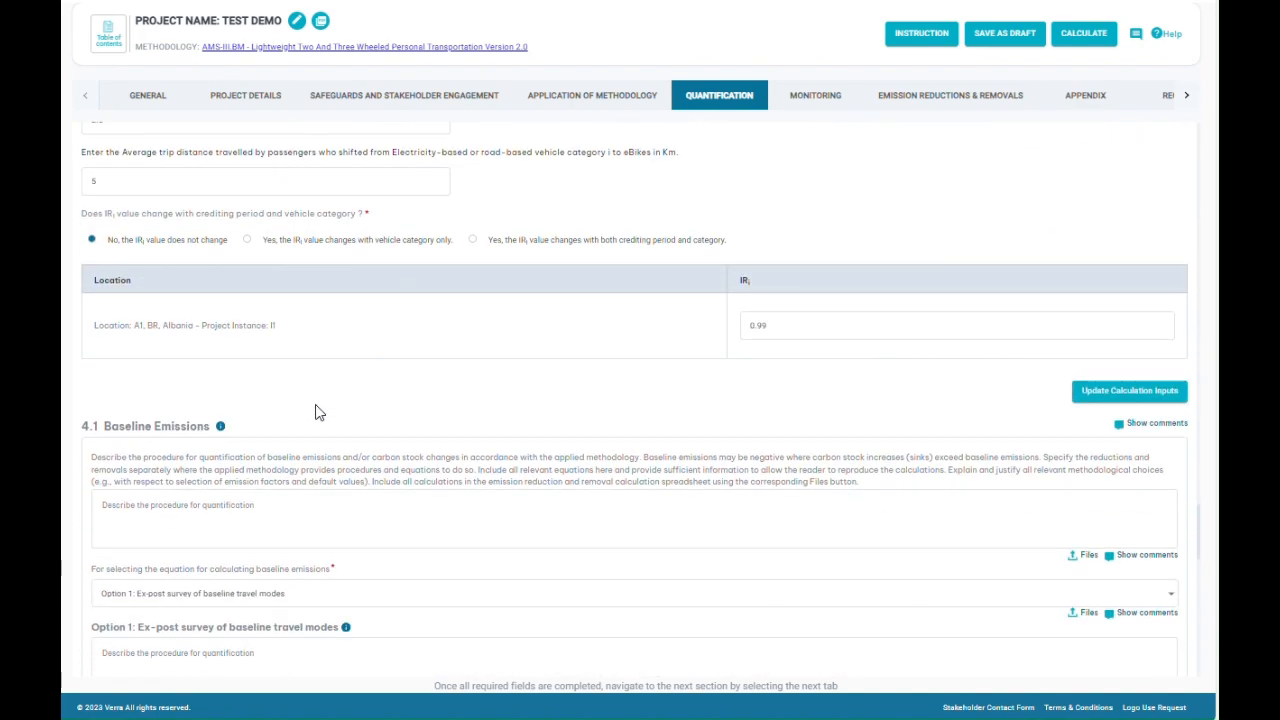
scroll(330, 400, down, 1)
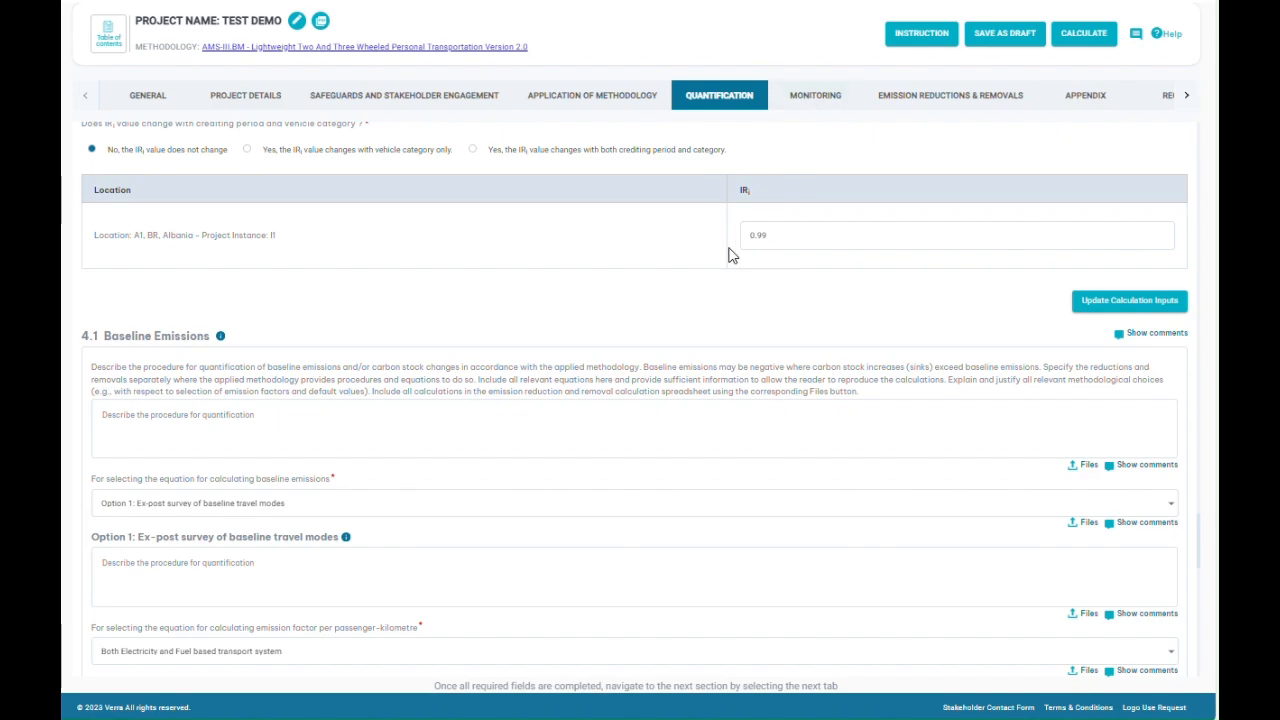
scroll(729, 253, down, 4)
Examine the battery electricity option and yearly parameter table in 4.2 Project Emissions, through to the Leakage and Estimated GHG Emission Reductions sections
scroll(729, 253, down, 3)
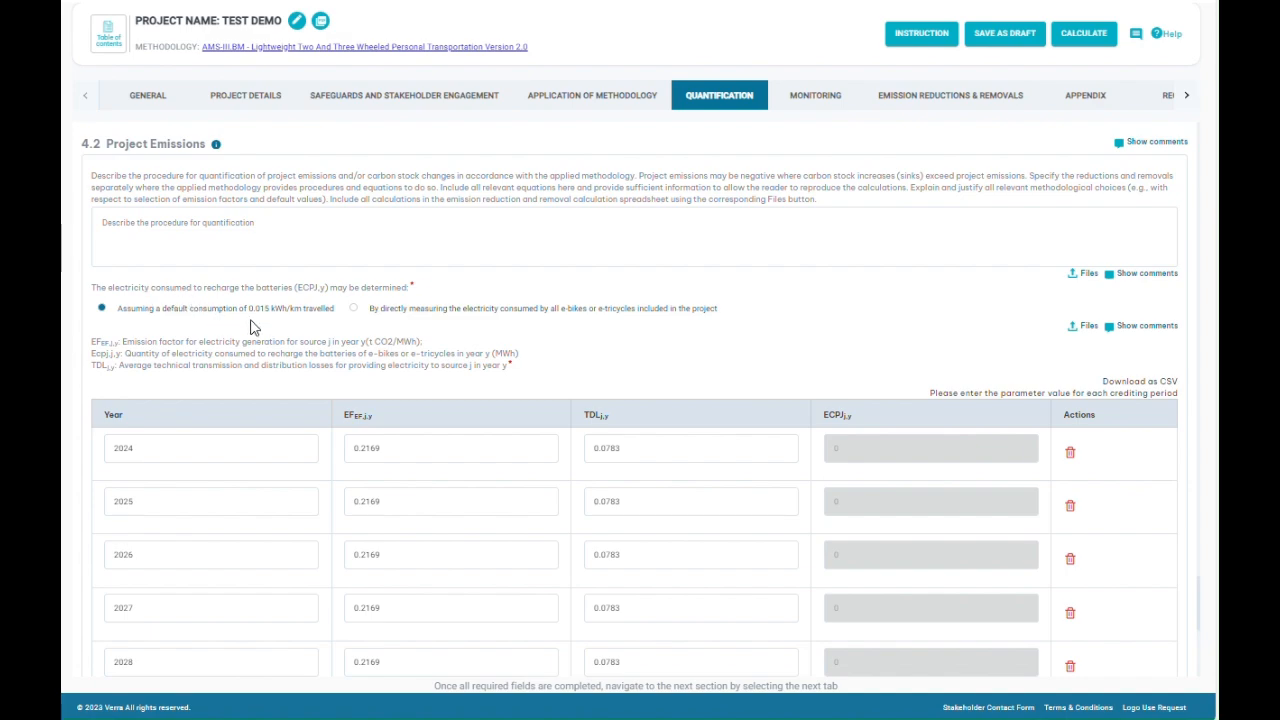
scroll(250, 327, down, 1)
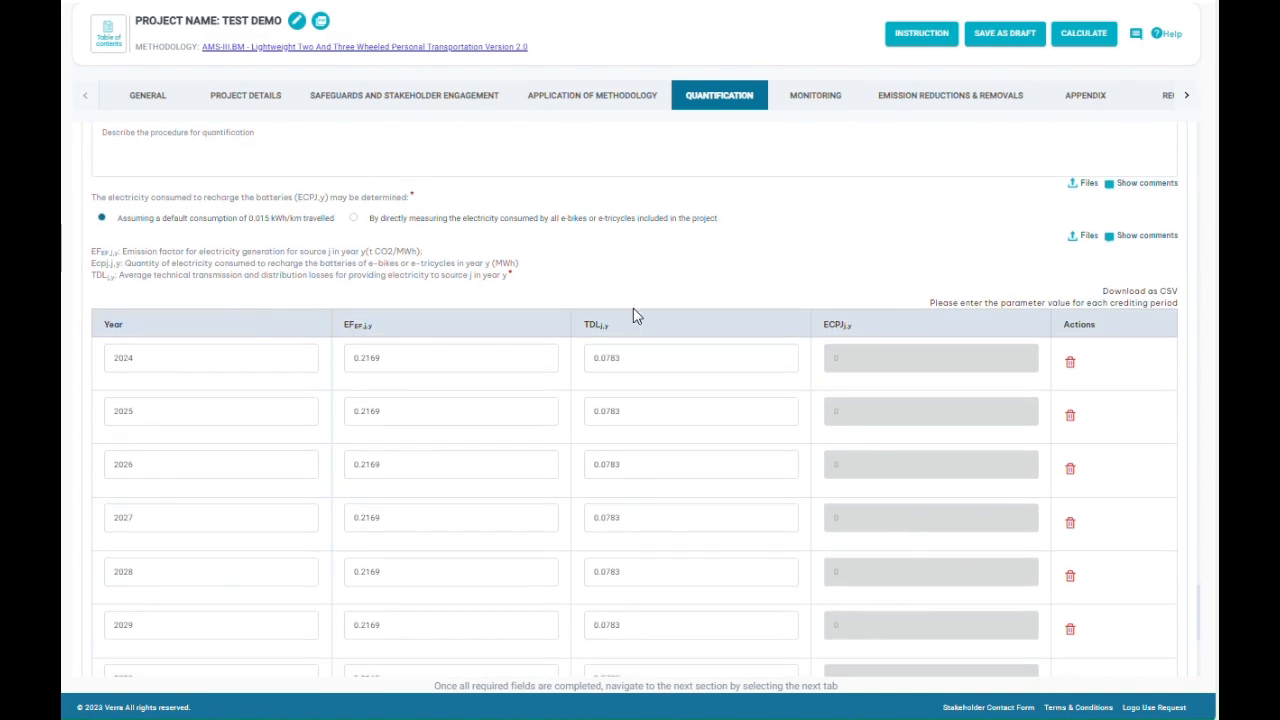
scroll(848, 368, down, 1)
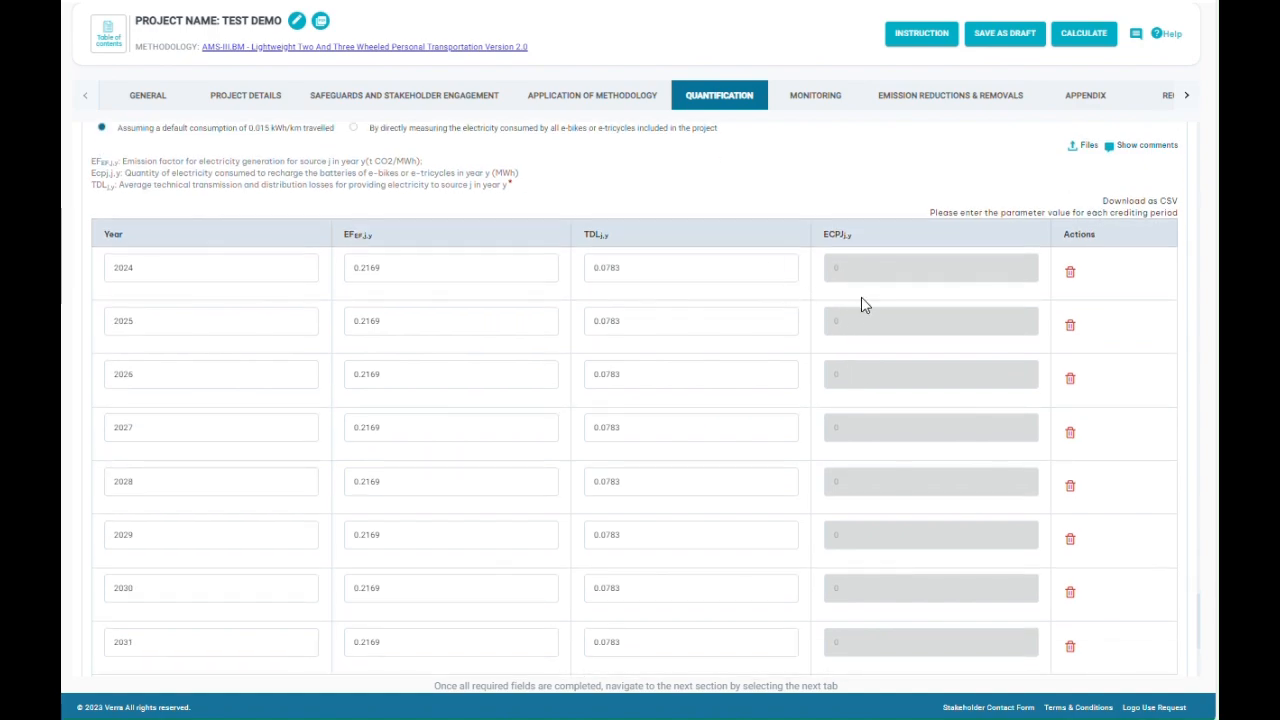
scroll(583, 365, up, 1)
scroll(560, 389, down, 4)
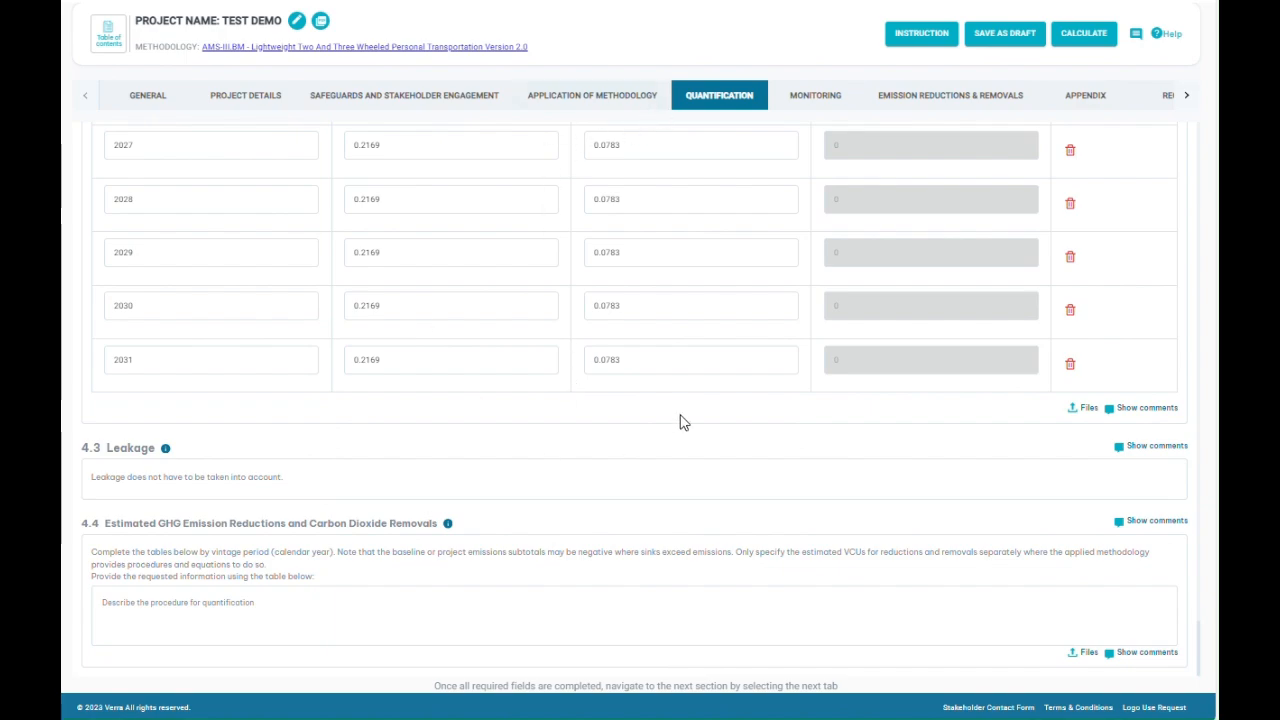
Expand the SECi,x parameter in the Monitoring section, review its description and yearly SUBWAY values, and collapse it again
click(824, 102)
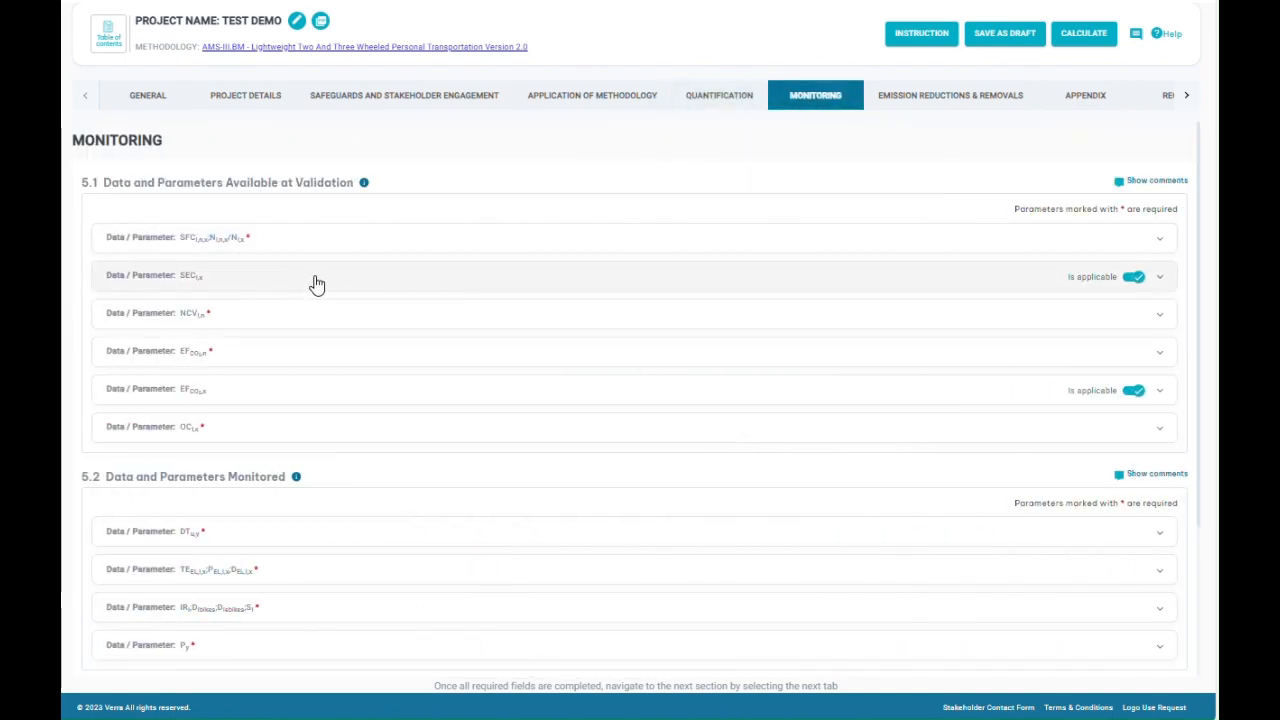
click(316, 285)
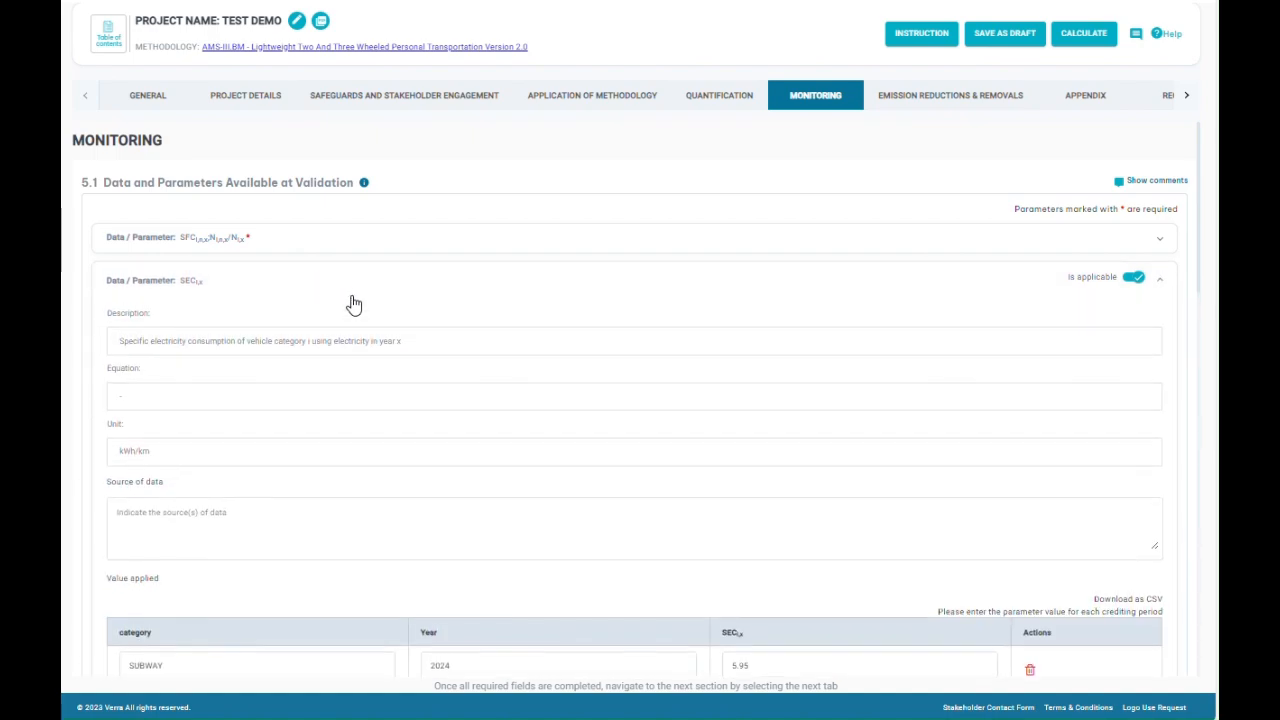
scroll(400, 329, down, 4)
scroll(703, 313, down, 1)
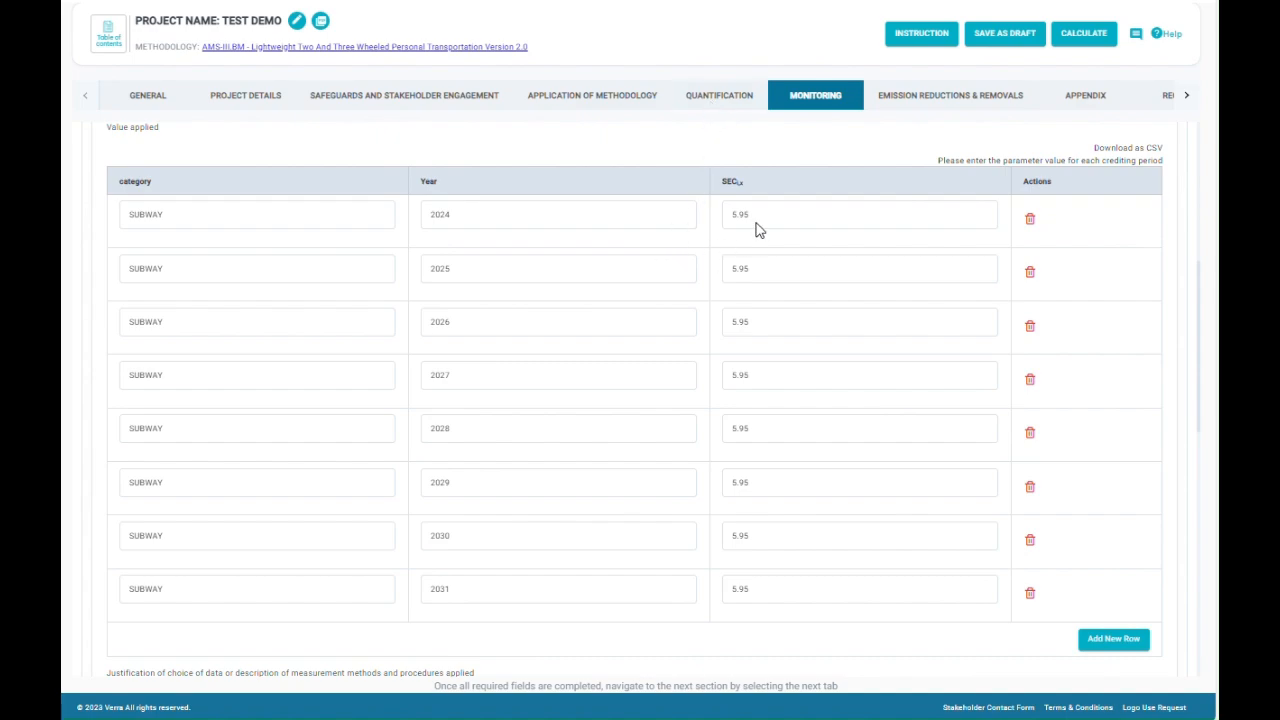
scroll(757, 232, up, 1)
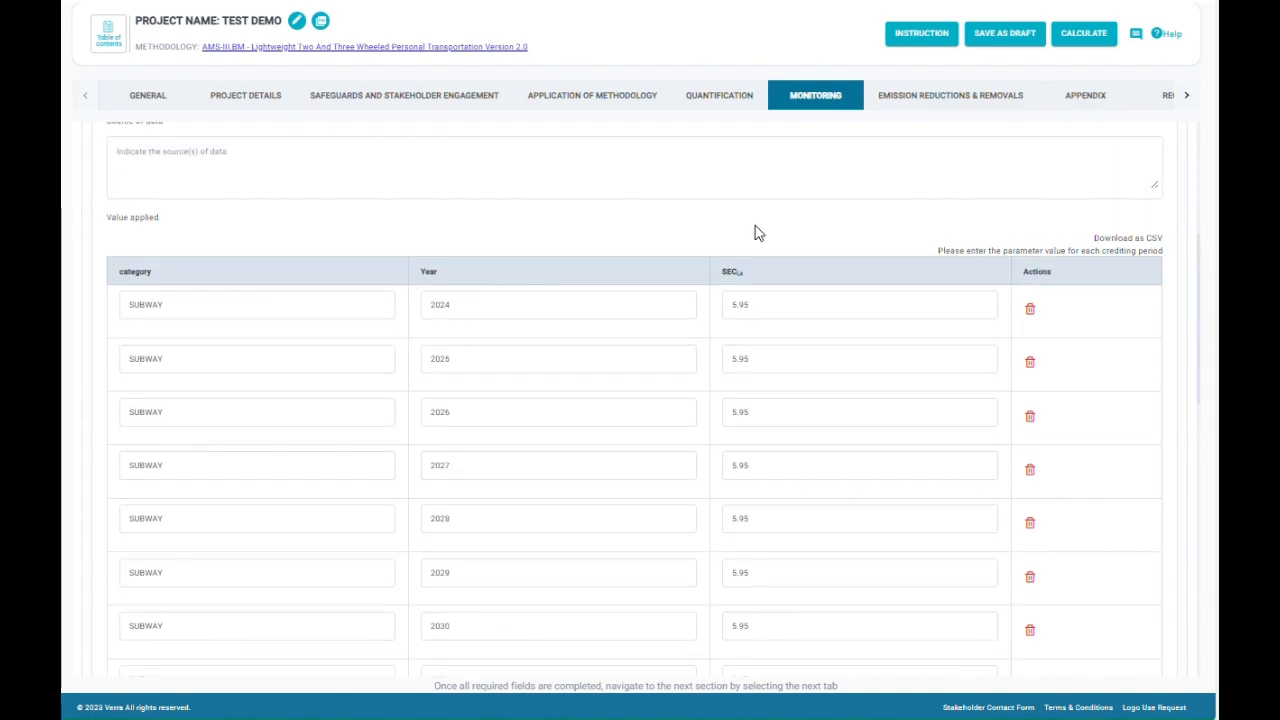
scroll(757, 232, up, 4)
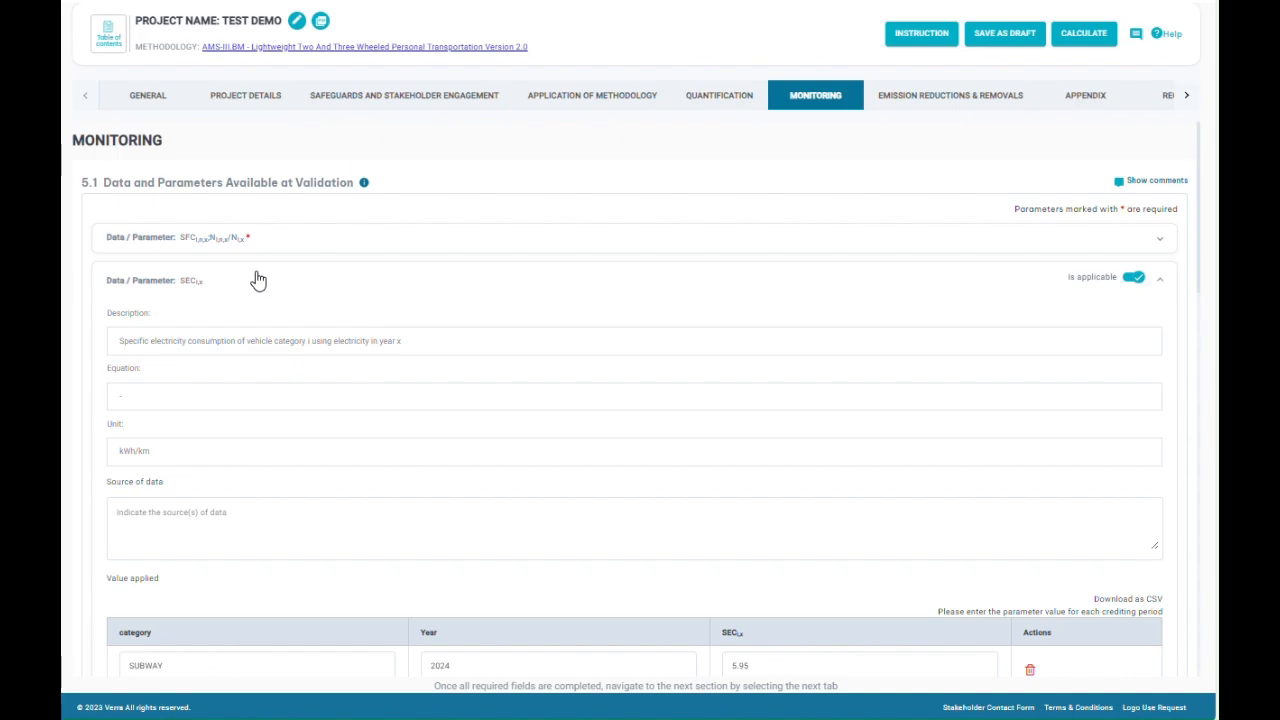
click(1157, 285)
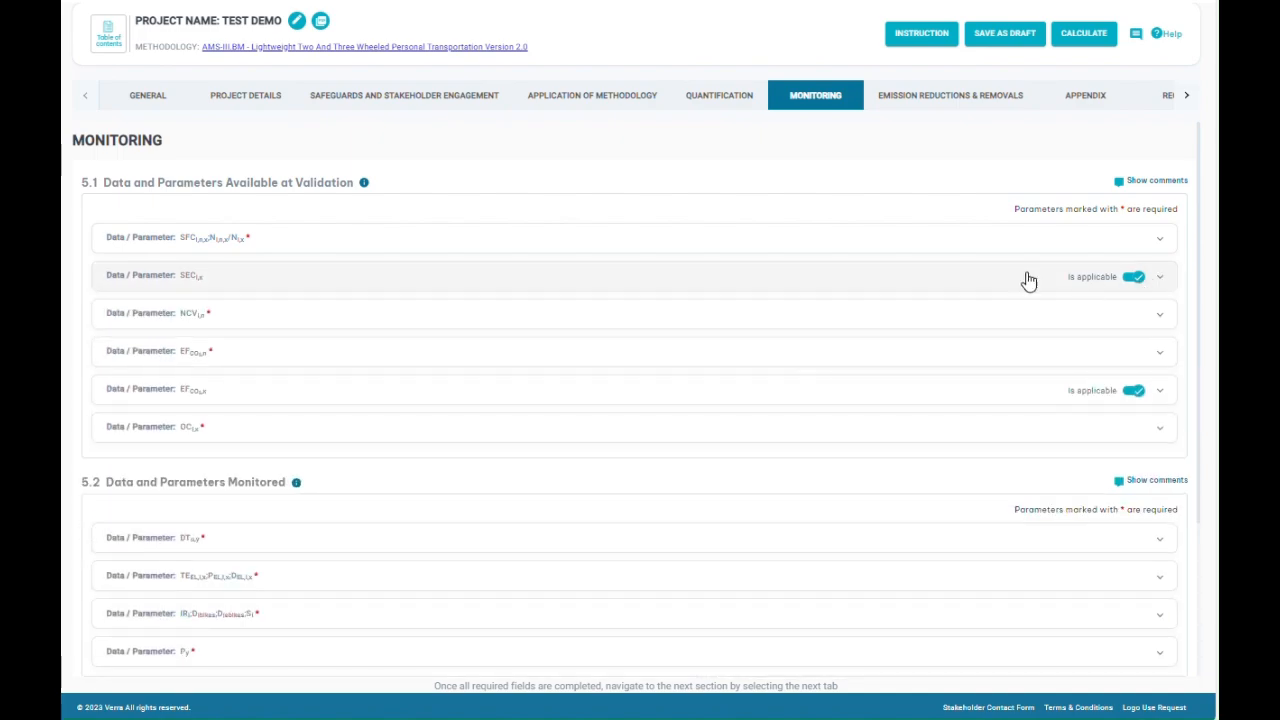
Save the project description as a draft and run the calculation
scroll(980, 291, down, 2)
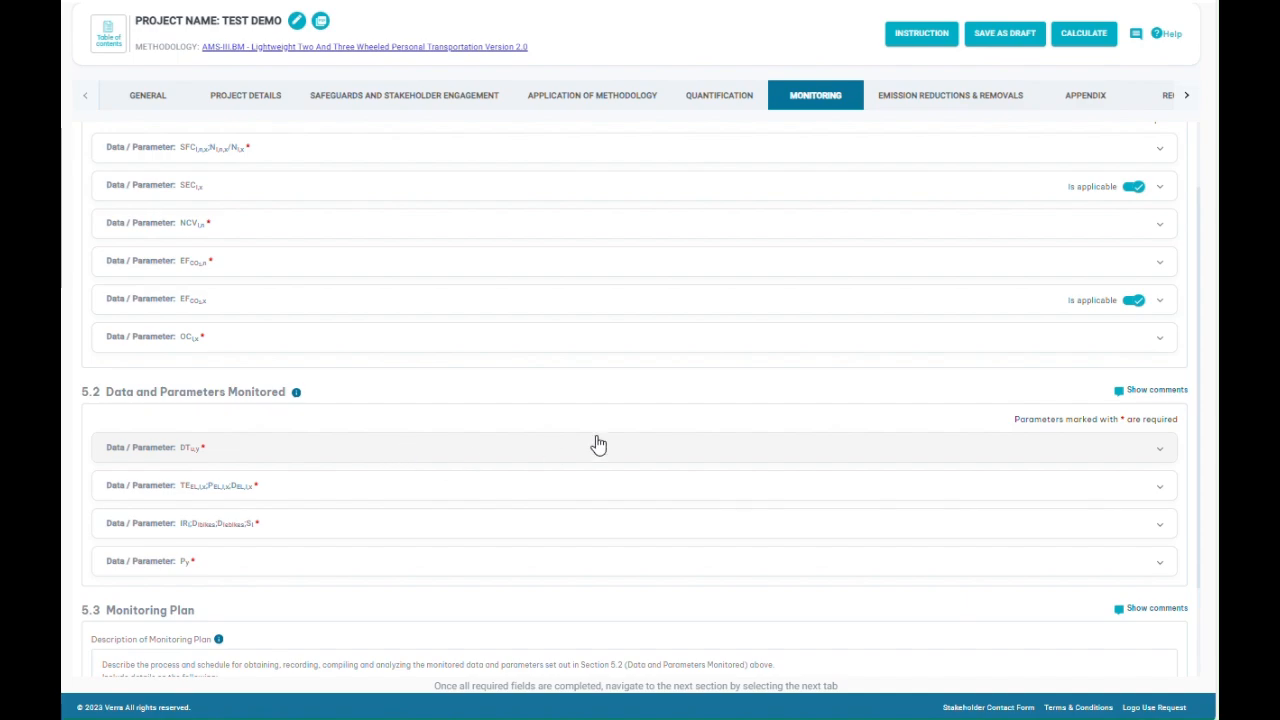
click(1008, 45)
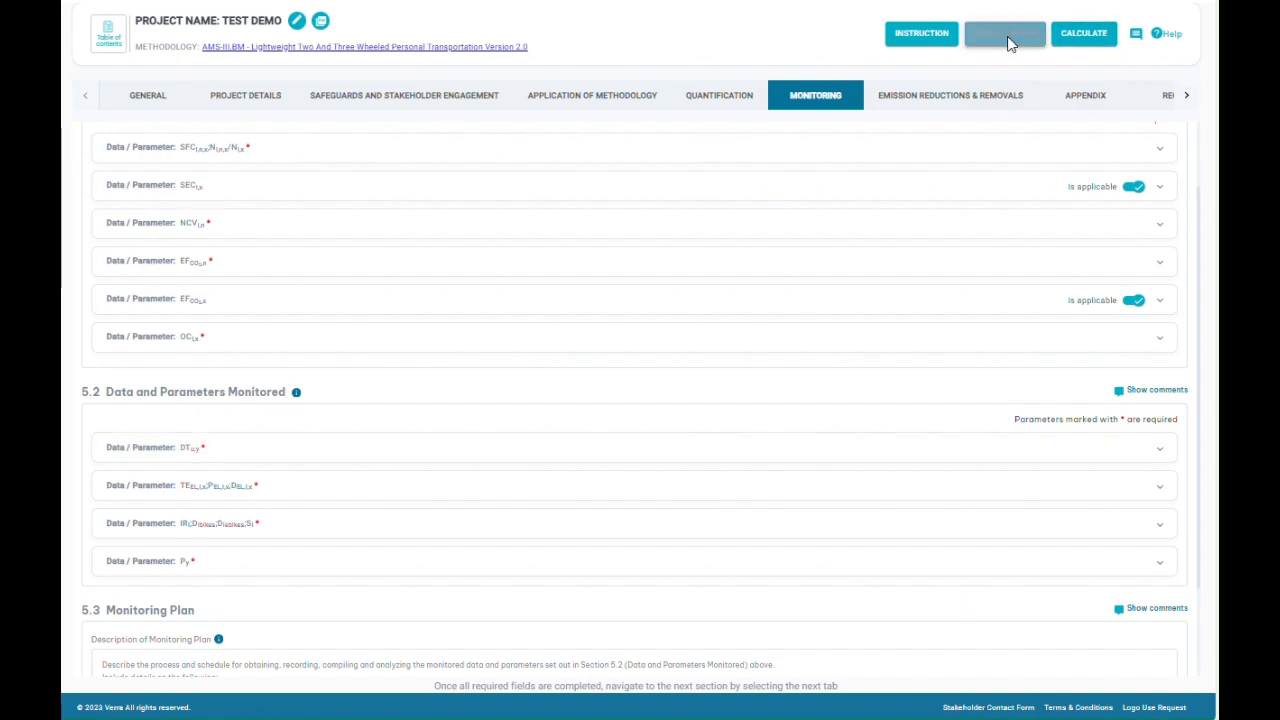
click(1082, 40)
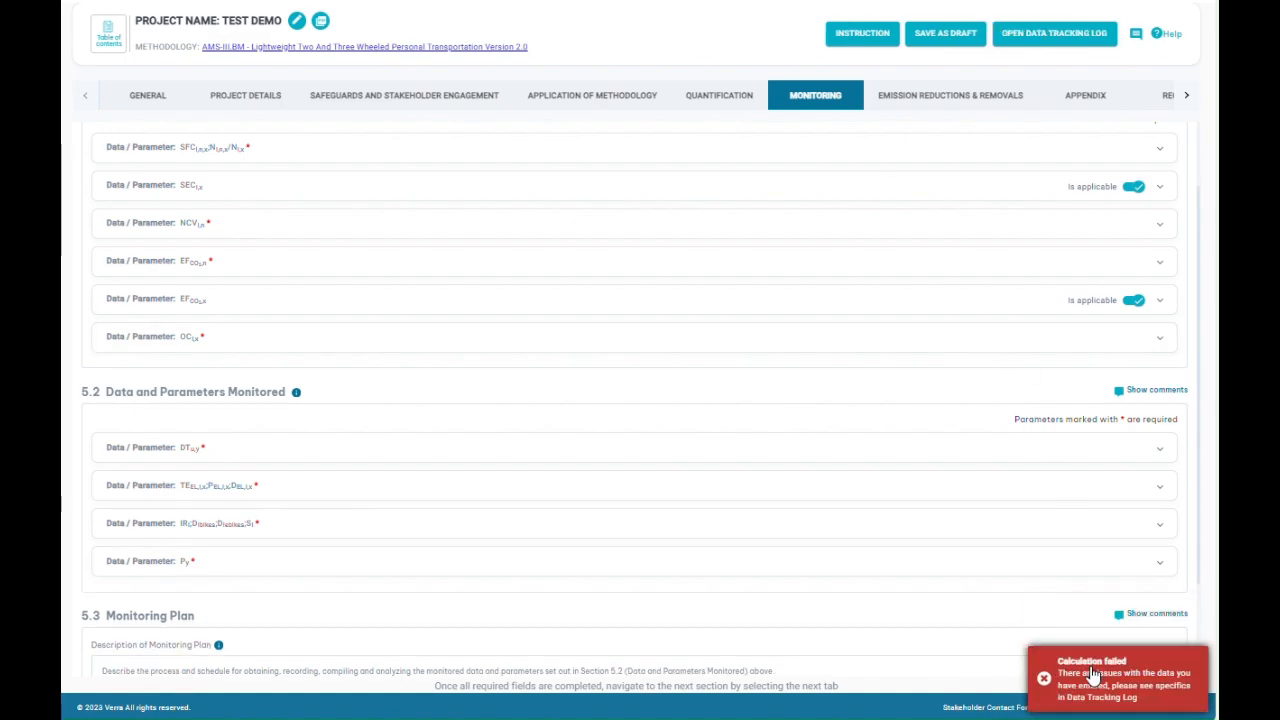
Go from the failed data check in the data tracking log to the SFCi,n,x parameter in Monitoring and expand it
click(1030, 38)
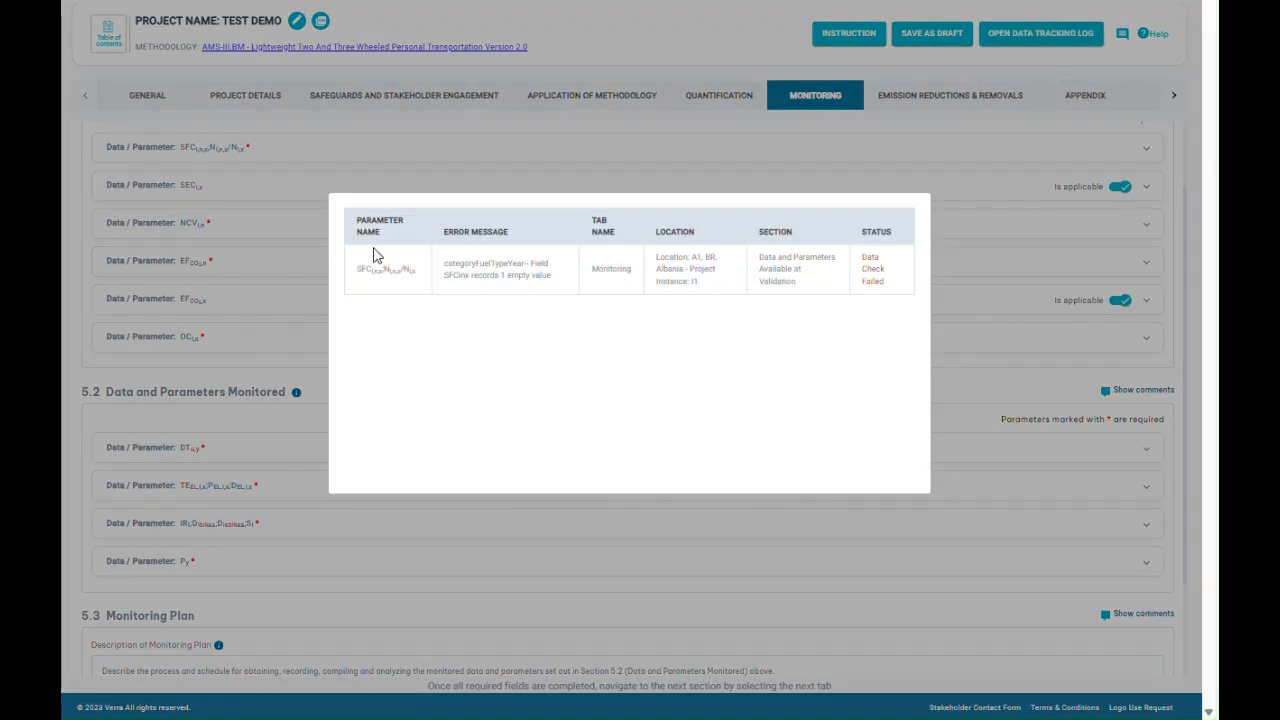
click(873, 283)
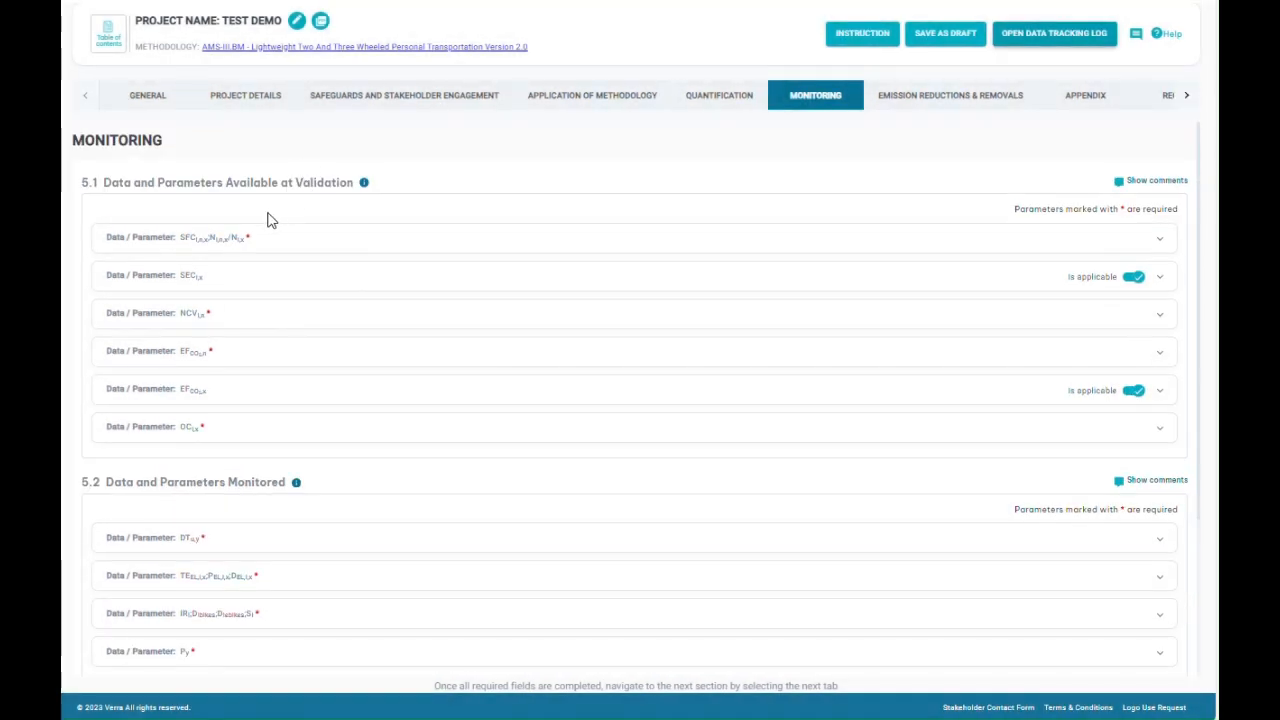
click(252, 238)
scroll(592, 389, down, 2)
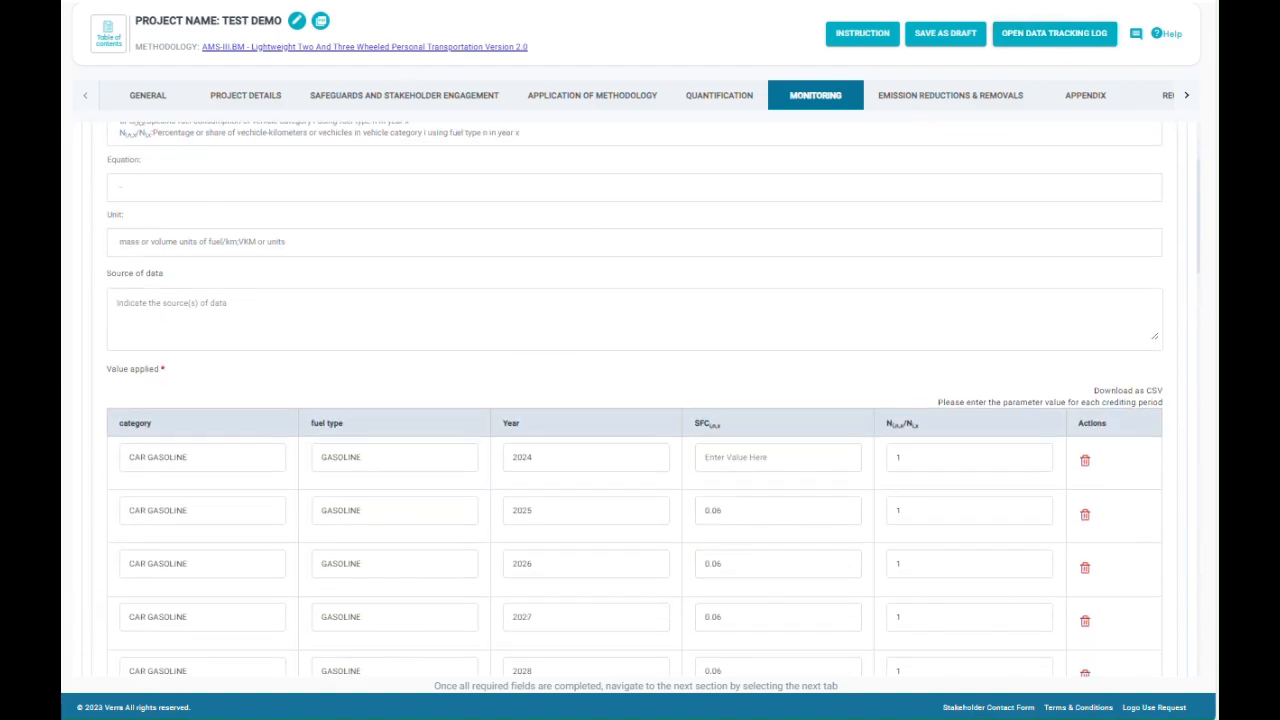
Set the 2024 SFCi,n,x value for CAR GASOLINE to 0.06
scroll(800, 409, down, 2)
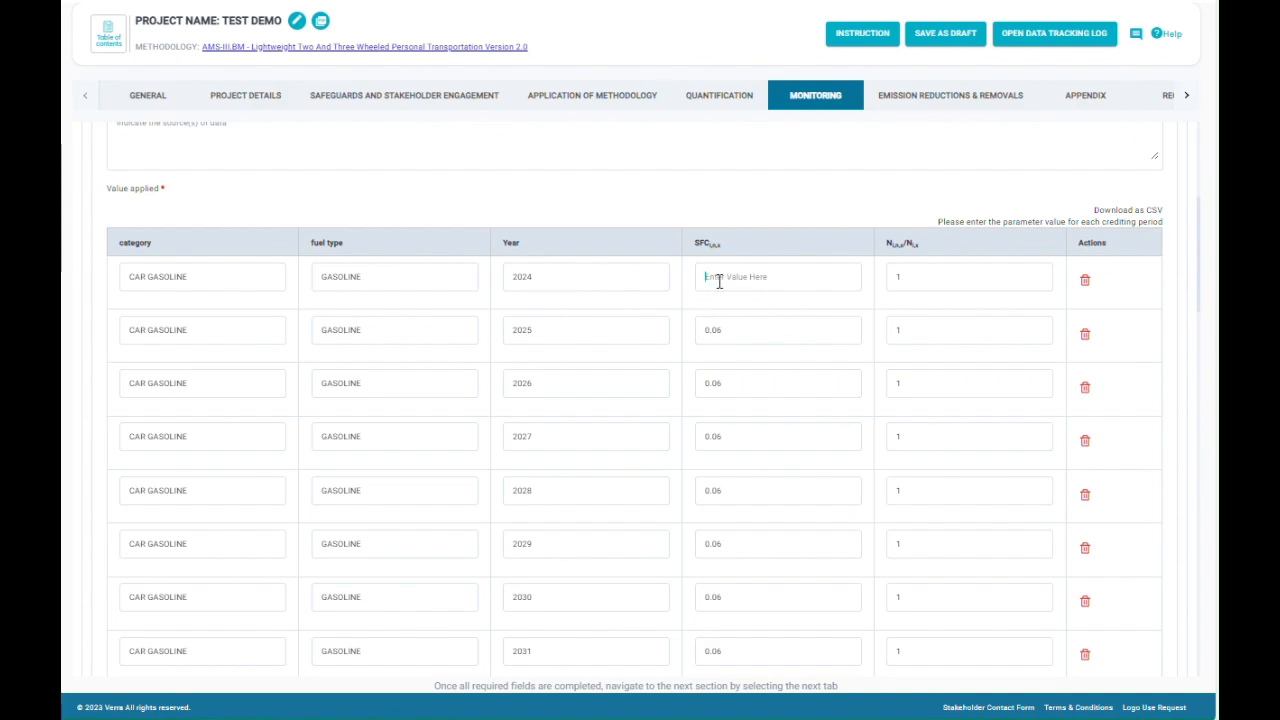
click(576, 178)
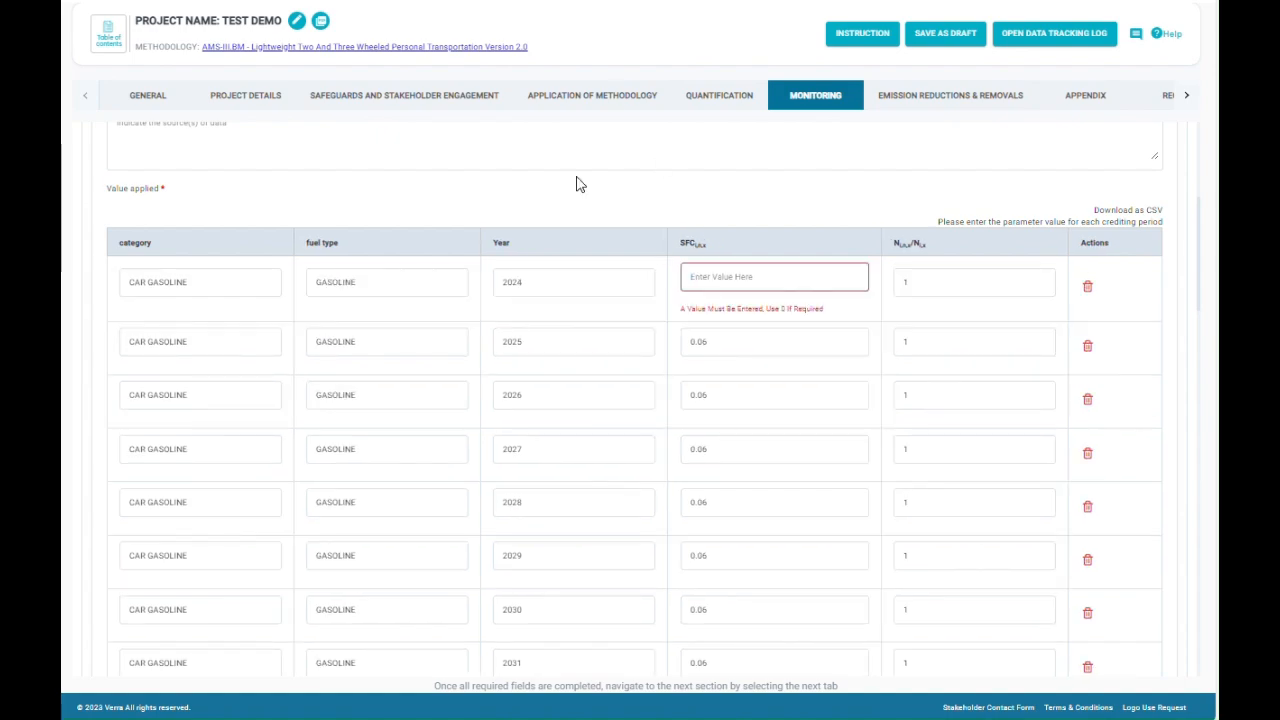
click(720, 276)
text(0.06)
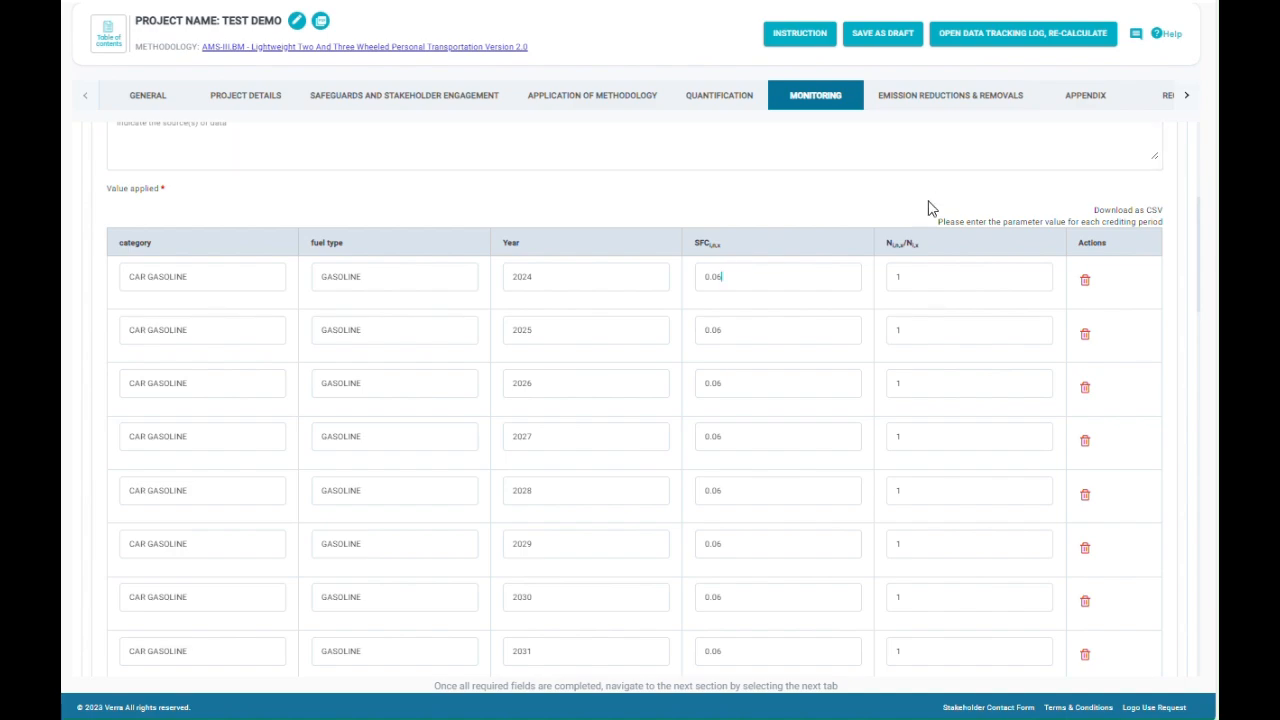
Open the data tracking log and recalculate the project
click(1020, 33)
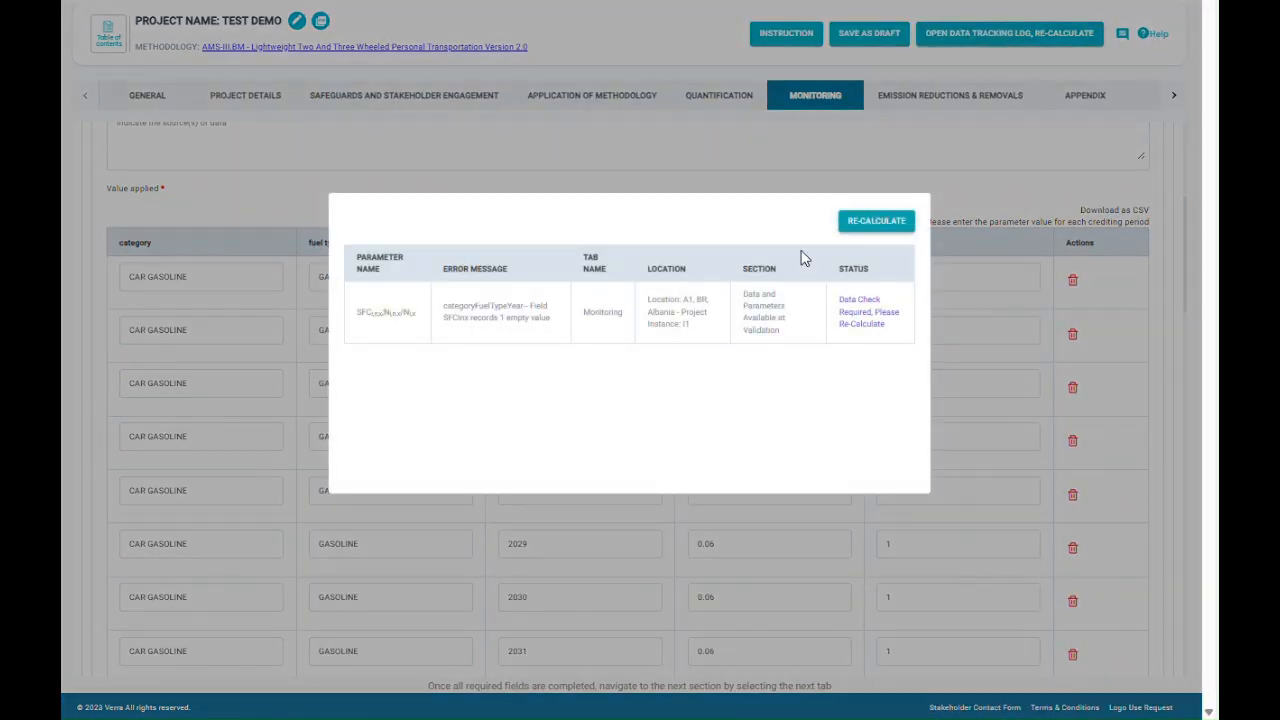
click(876, 225)
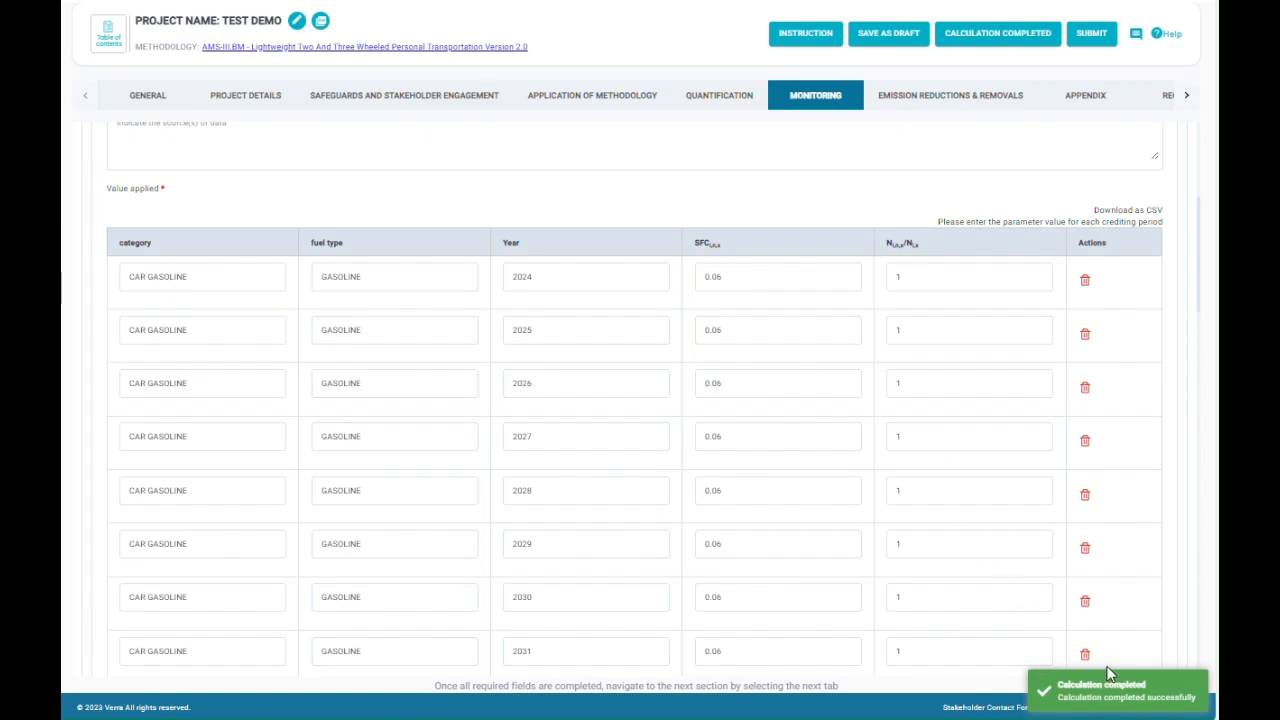
Review the calculated outputs in Emission Reductions & Removals and the yearly parameter values in the Appendix
click(940, 104)
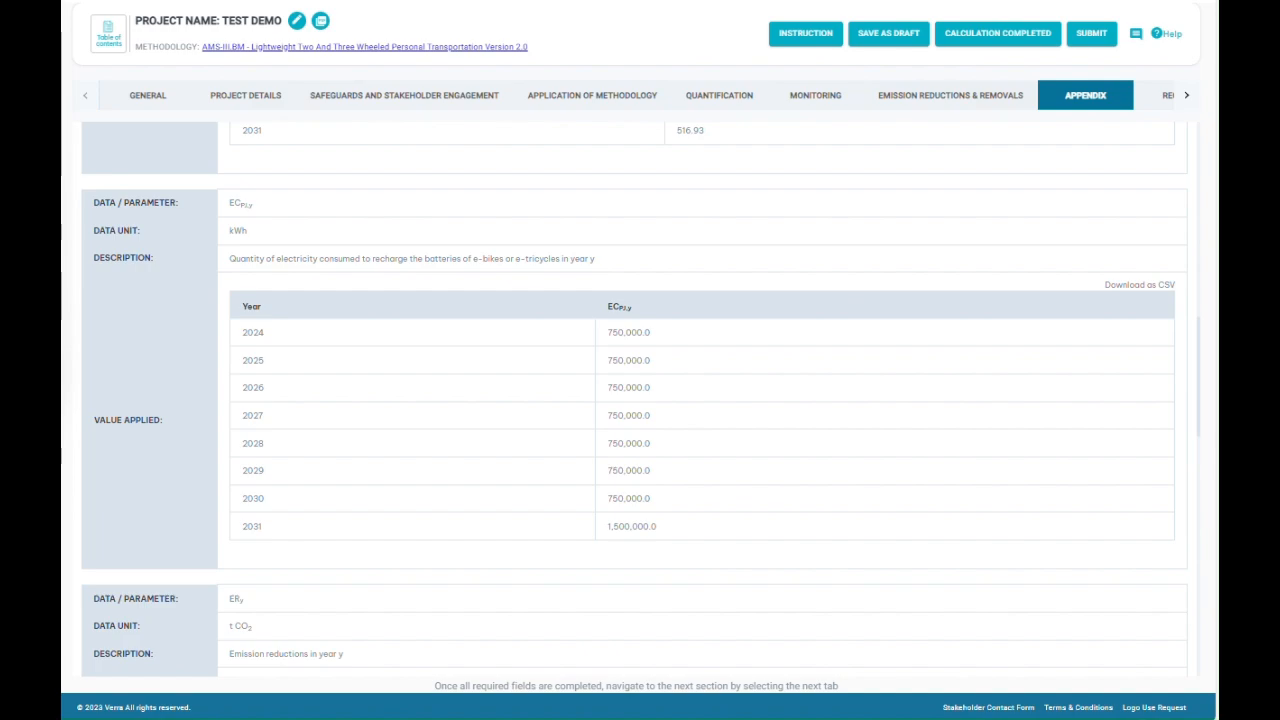
scroll(611, 340, down, 5)
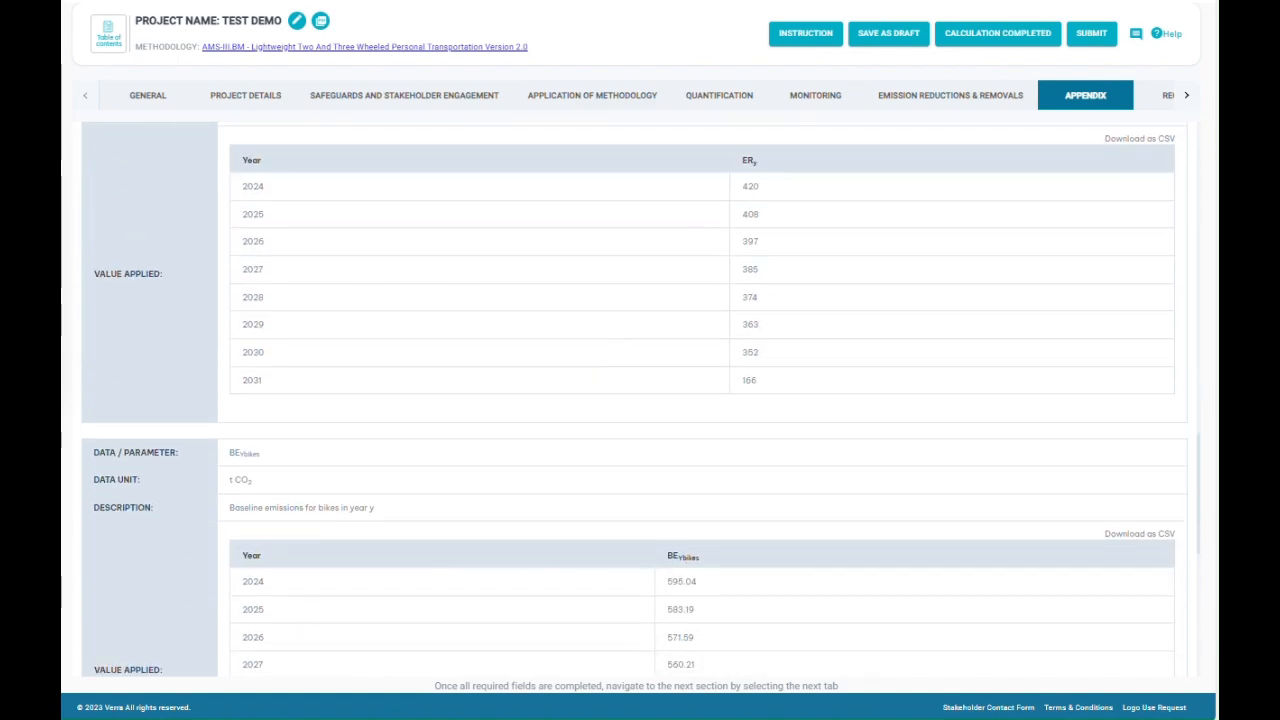
Open the Activity Log and examine the recorded field changes with their old and new values
click(1187, 95)
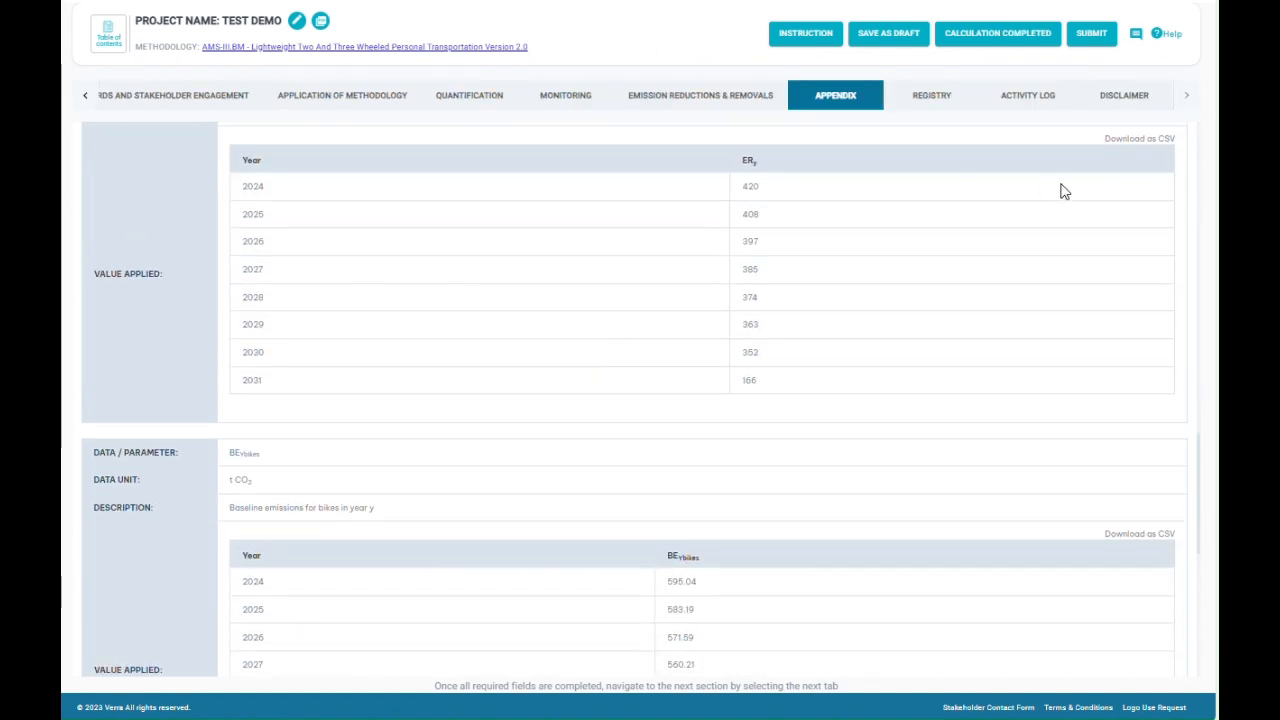
click(1030, 104)
scroll(680, 369, down, 1)
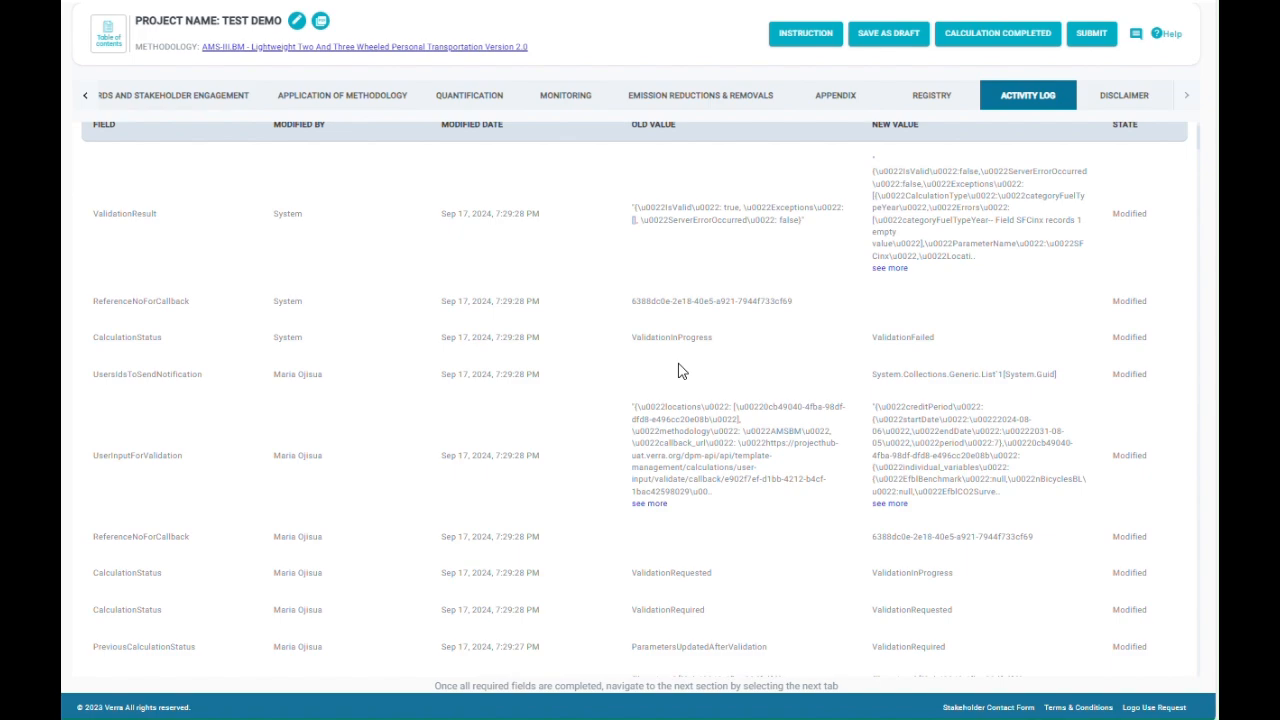
scroll(678, 372, up, 1)
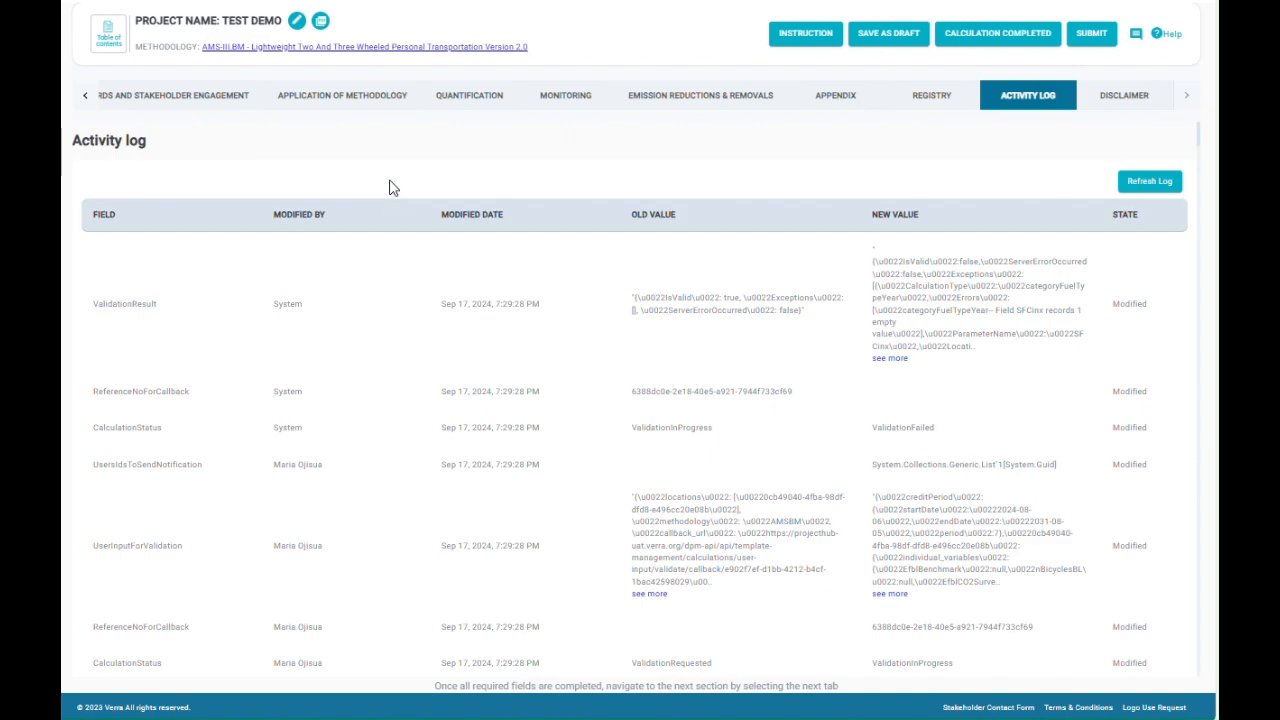
click(319, 26)
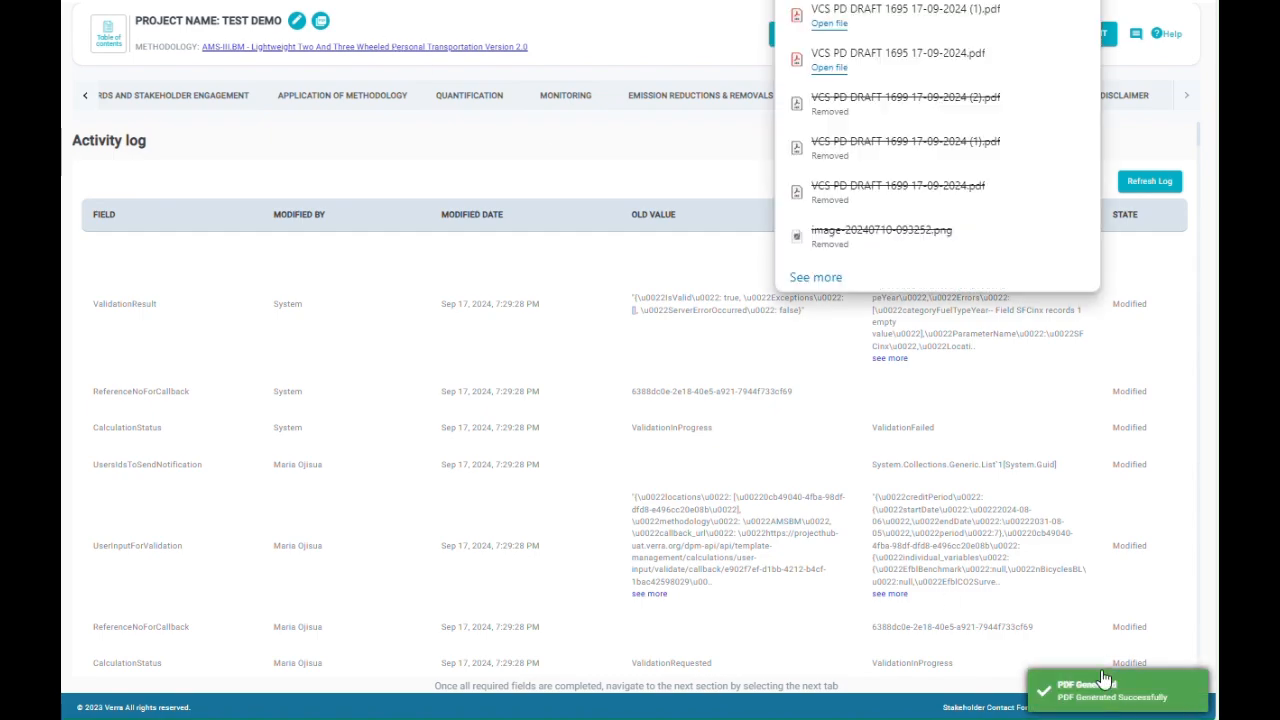
click(822, 25)
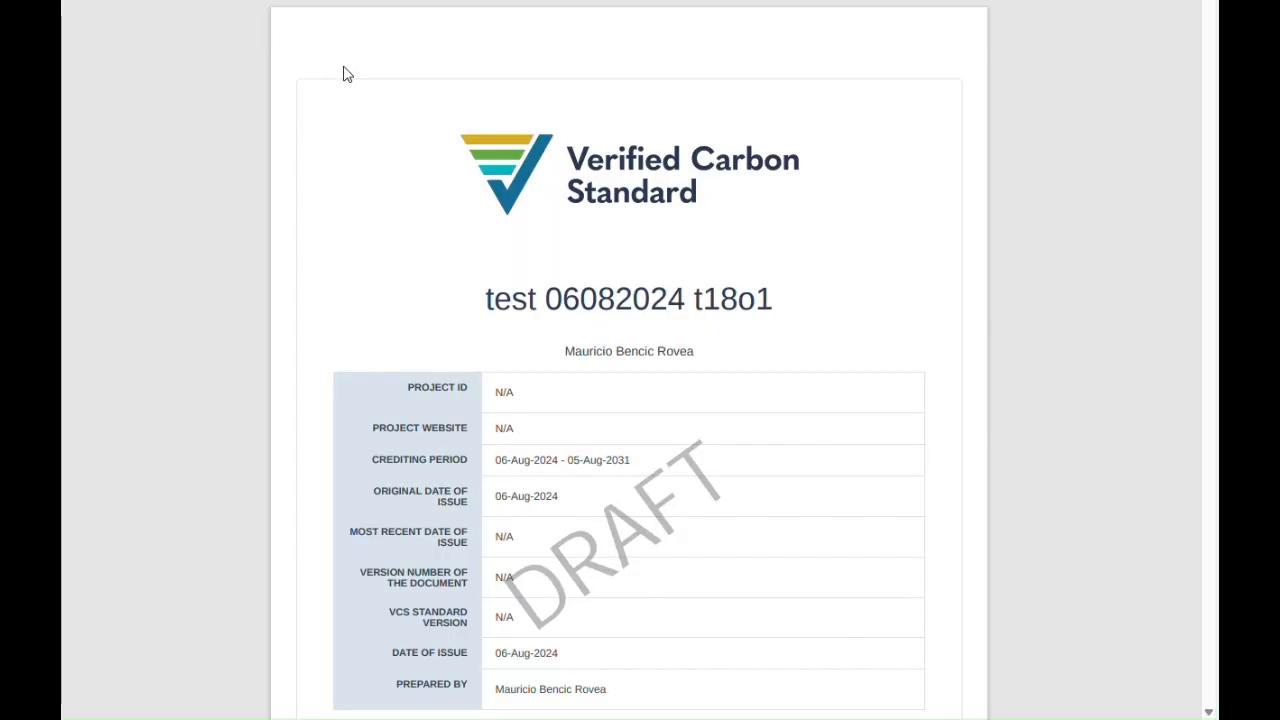
Examine the draft PDF's contents, including the estimated emission reductions by vintage and the Project Location section
scroll(503, 331, down, 15)
scroll(517, 381, down, 15)
scroll(517, 385, down, 20)
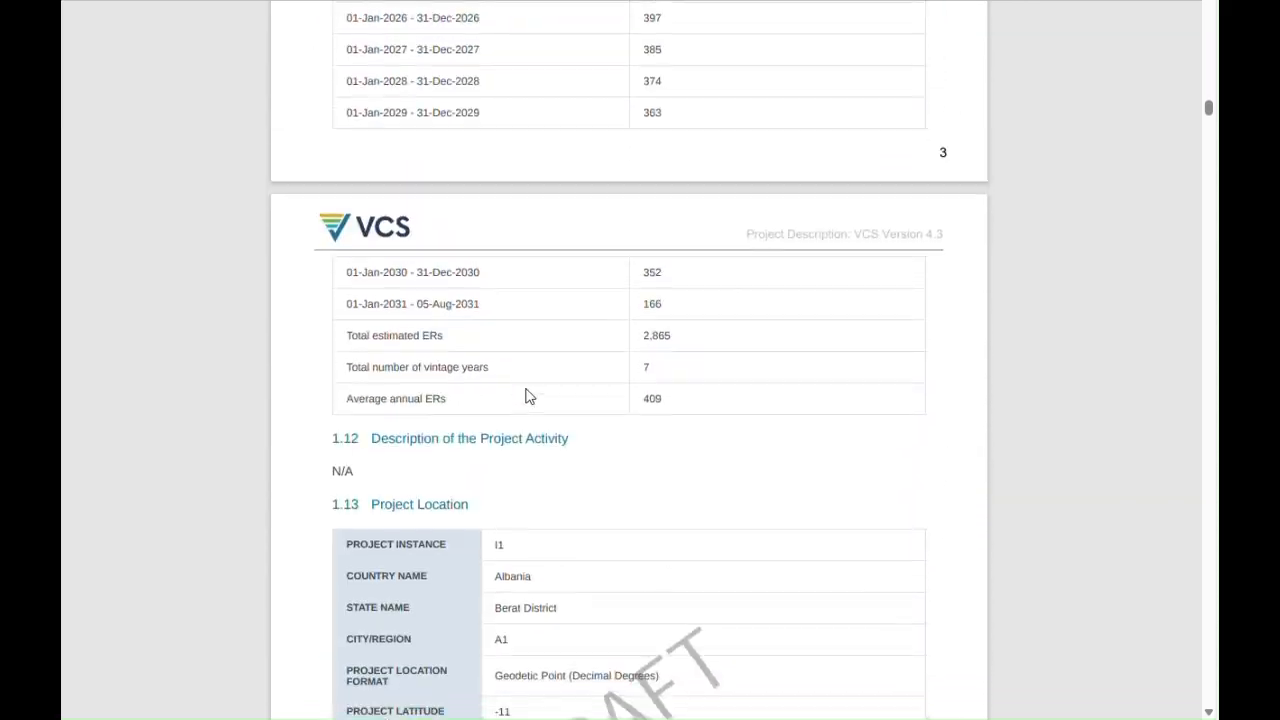
scroll(527, 395, down, 2)
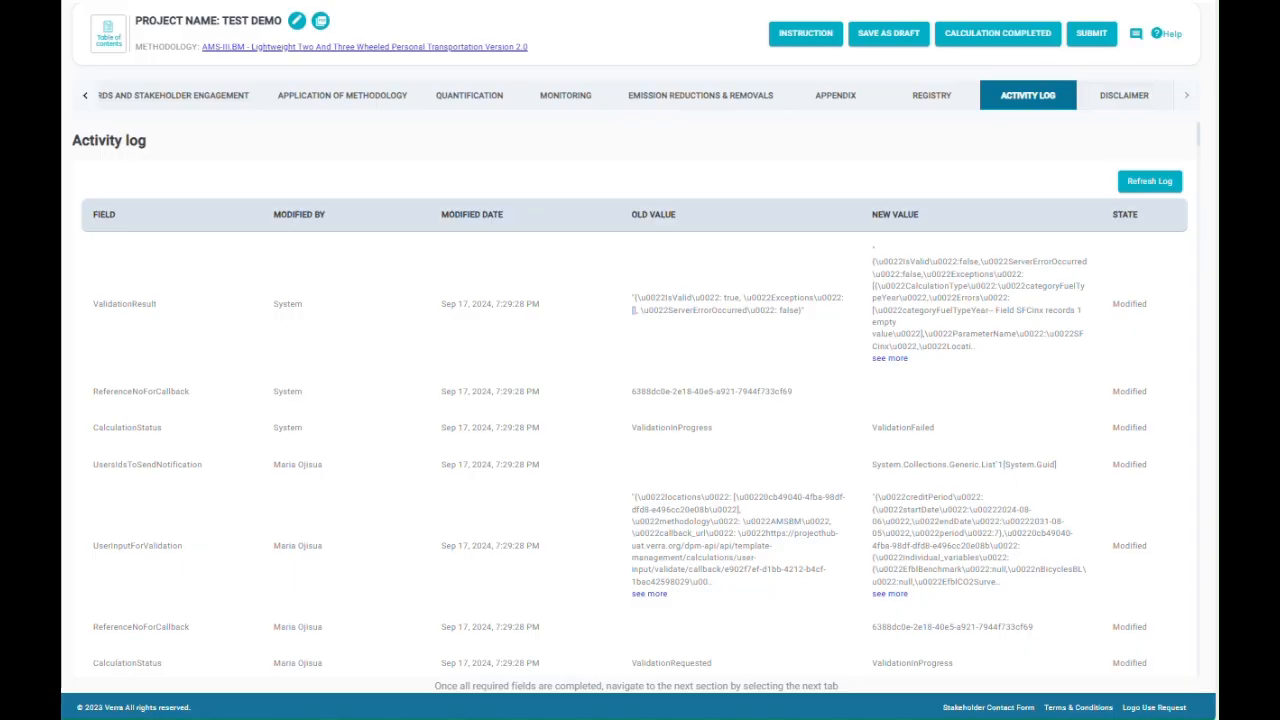